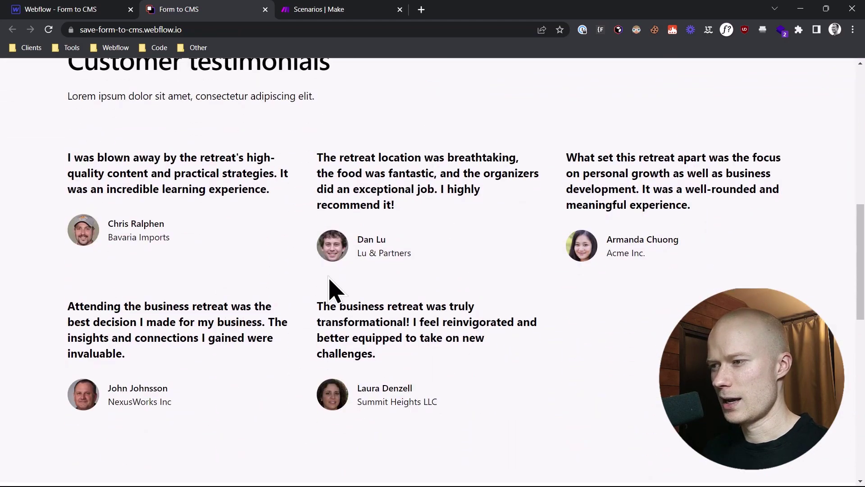
Open the Testimonials CMS collection in the Webflow Designer.
{"action": "left_click", "coordinate": [68, 11]}
{"action": "left_click", "coordinate": [9, 181]}
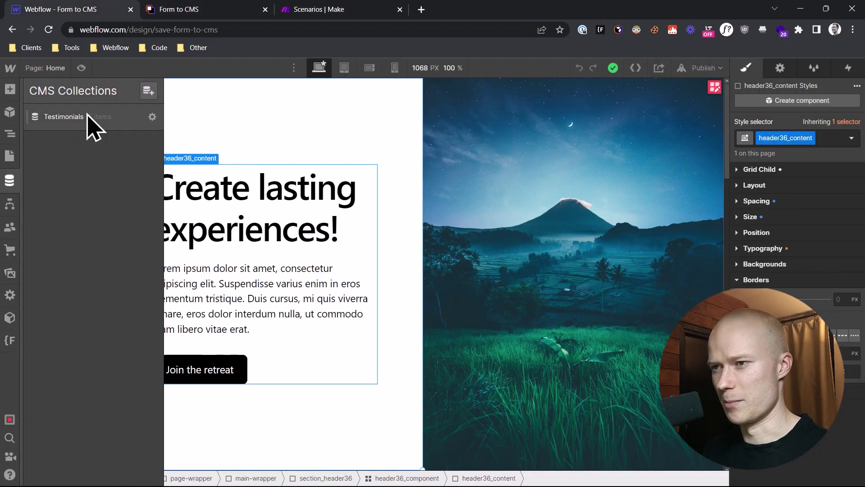
{"action": "left_click", "coordinate": [89, 118]}
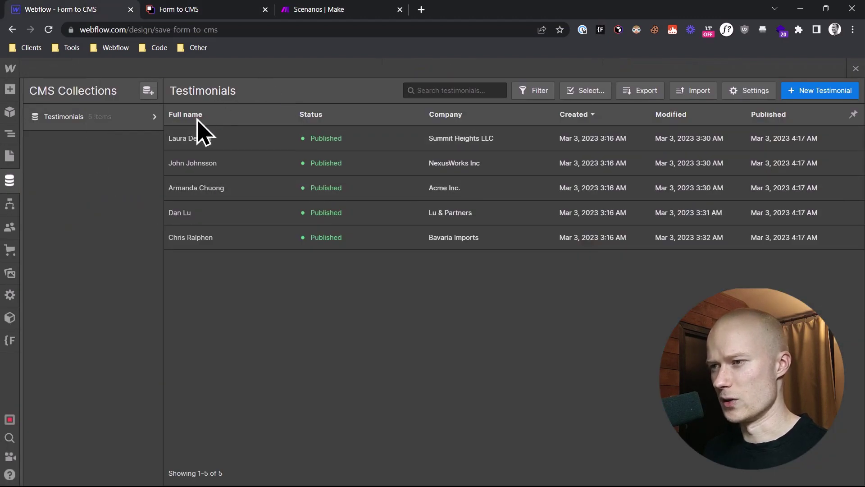
Check the five items against the testimonials on the published site, then close the collection table.
{"action": "left_click", "coordinate": [189, 10]}
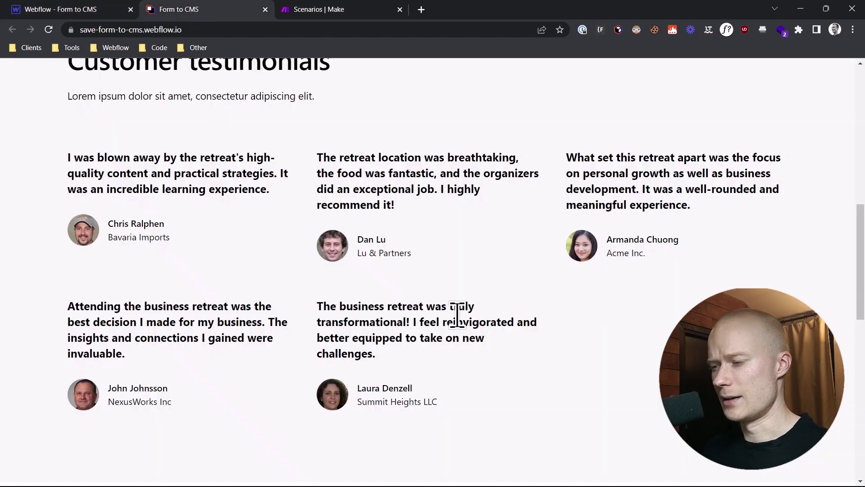
{"action": "scroll", "coordinate": [457, 311], "scroll_direction": "down", "scroll_amount": 6}
{"action": "scroll", "coordinate": [457, 311], "scroll_direction": "down", "scroll_amount": 4}
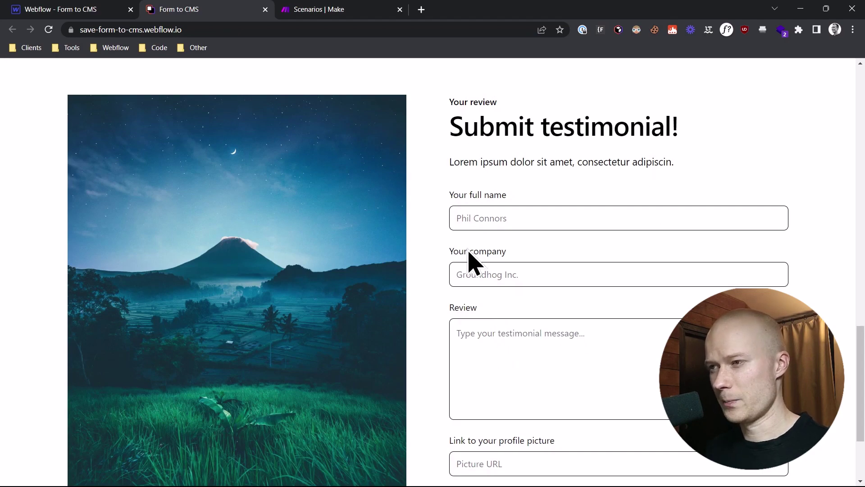
{"action": "scroll", "coordinate": [471, 264], "scroll_direction": "up", "scroll_amount": 2}
{"action": "left_click", "coordinate": [86, 8]}
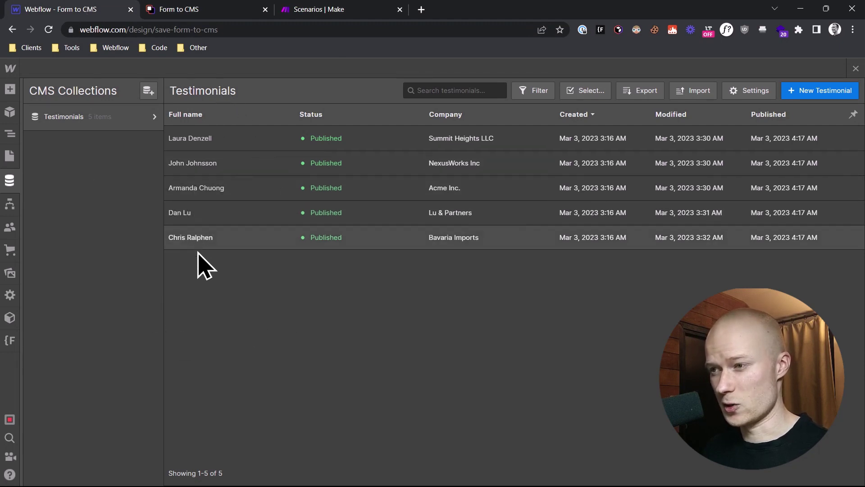
{"action": "left_click", "coordinate": [204, 9]}
{"action": "scroll", "coordinate": [349, 286], "scroll_direction": "up", "scroll_amount": 5}
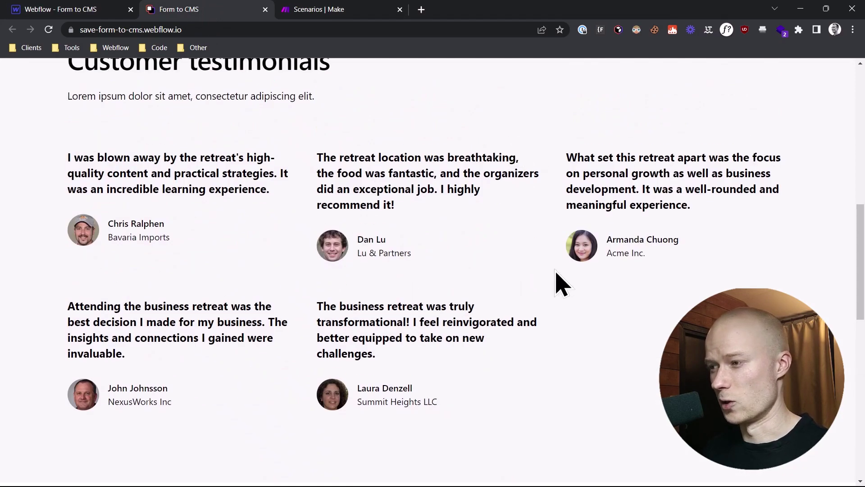
{"action": "scroll", "coordinate": [590, 293], "scroll_direction": "down", "scroll_amount": 5}
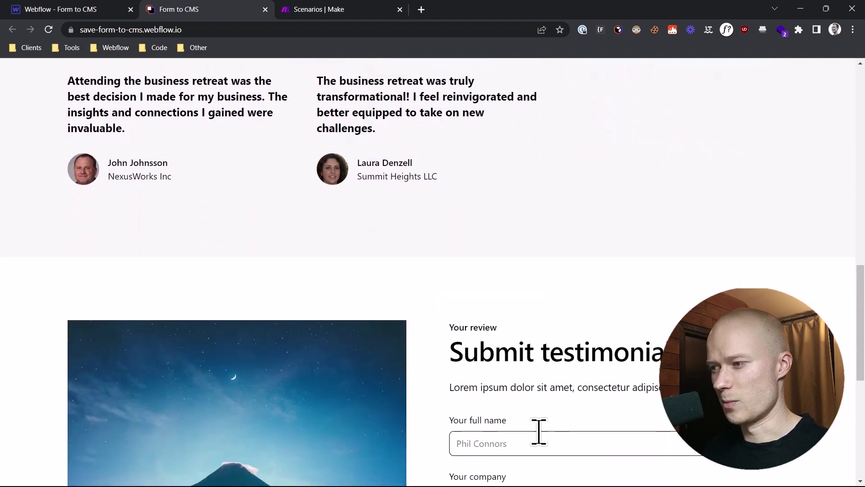
{"action": "scroll", "coordinate": [563, 405], "scroll_direction": "up", "scroll_amount": 4}
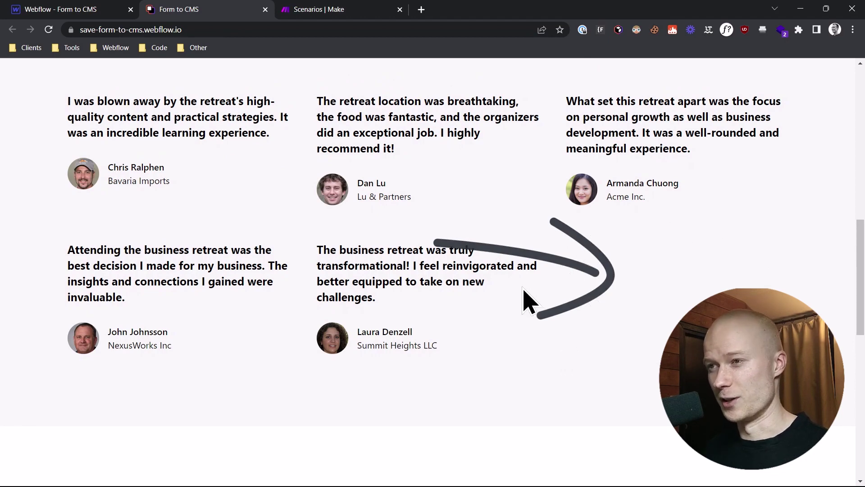
{"action": "left_click", "coordinate": [85, 9]}
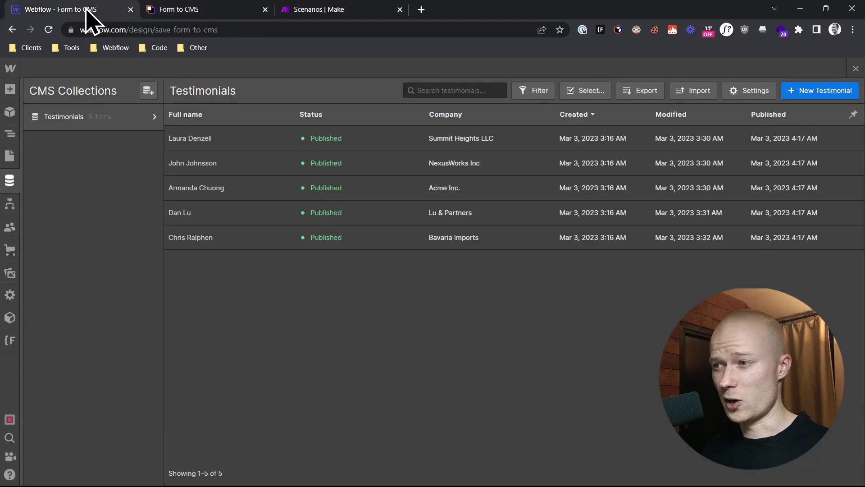
{"action": "left_click", "coordinate": [856, 69]}
Select the Company input of the Testimonial Form in the Navigator and open its element settings.
{"action": "scroll", "coordinate": [518, 301], "scroll_direction": "down", "scroll_amount": 10}
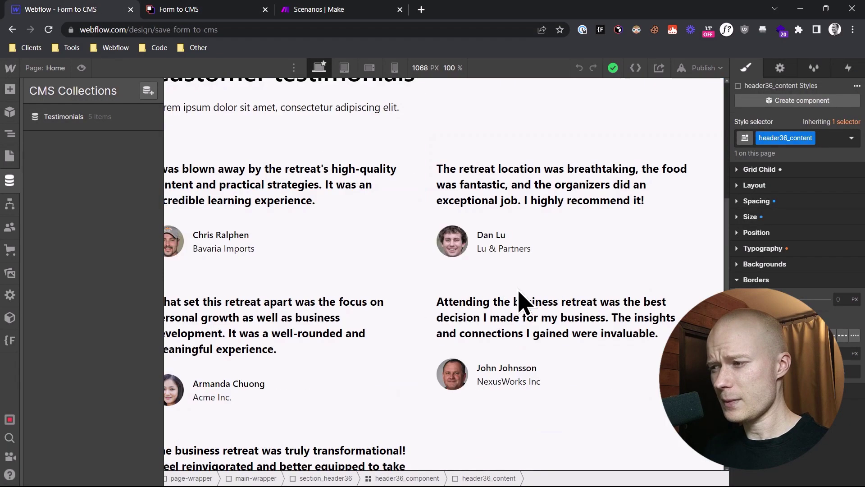
{"action": "scroll", "coordinate": [512, 300], "scroll_direction": "down", "scroll_amount": 2}
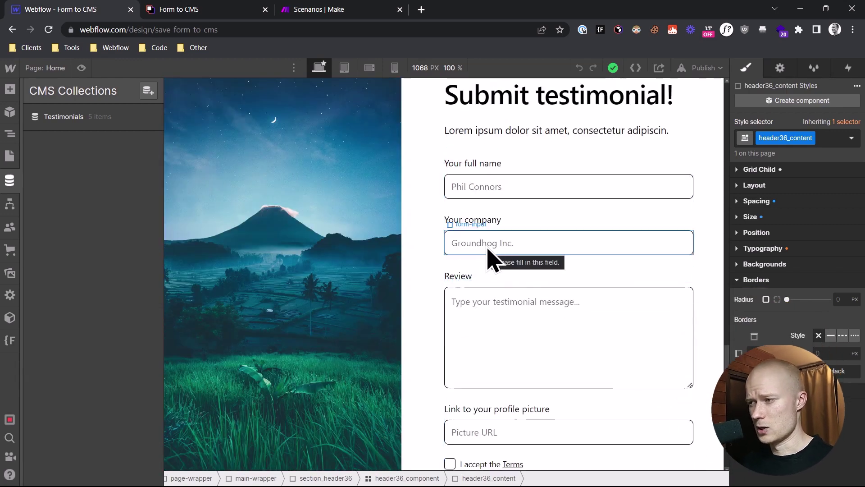
{"action": "key", "text": "z"}
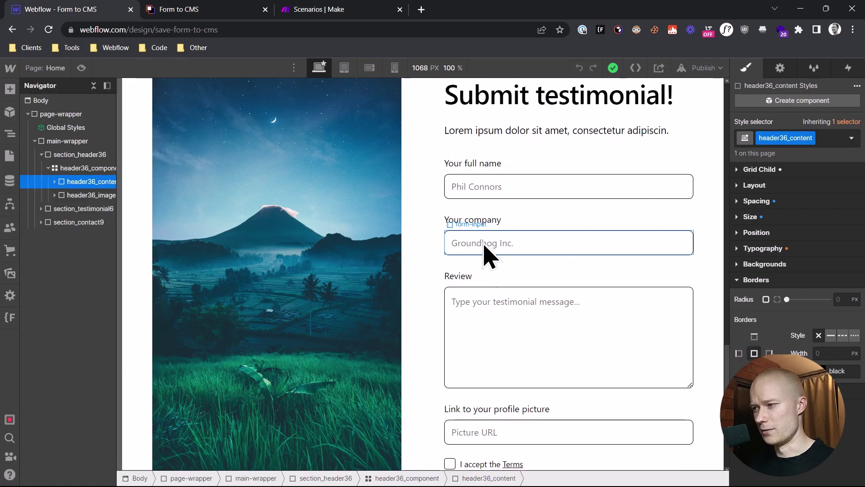
{"action": "left_click", "coordinate": [493, 248]}
{"action": "left_click", "coordinate": [780, 68]}
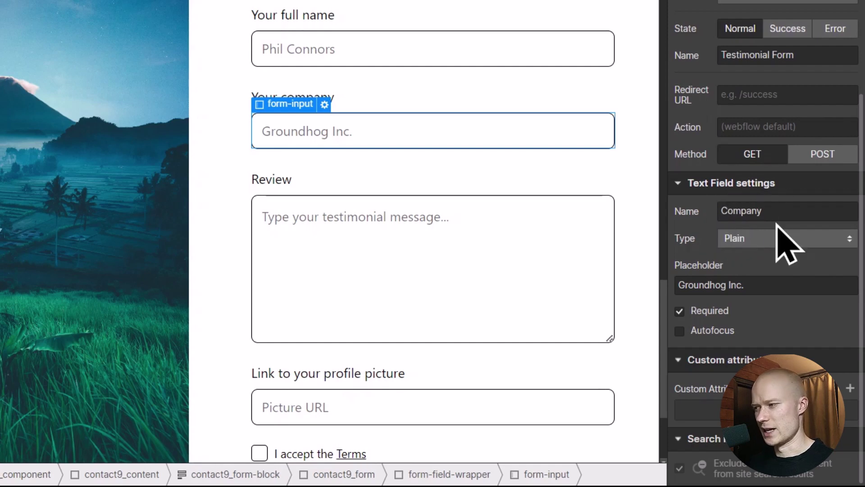
{"action": "scroll", "coordinate": [762, 270], "scroll_direction": "up", "scroll_amount": 2}
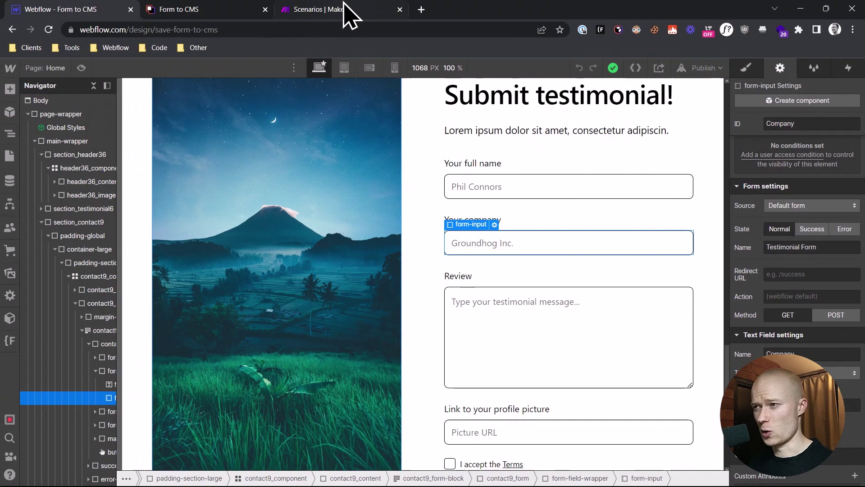
Create a new scenario from Make's Scenarios page in the Youtube Tutorials folder.
{"action": "left_click", "coordinate": [319, 4]}
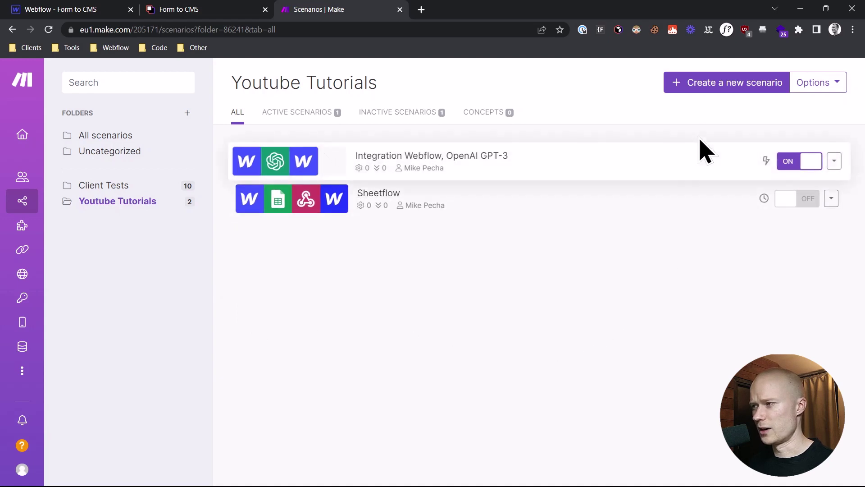
{"action": "left_click", "coordinate": [726, 87]}
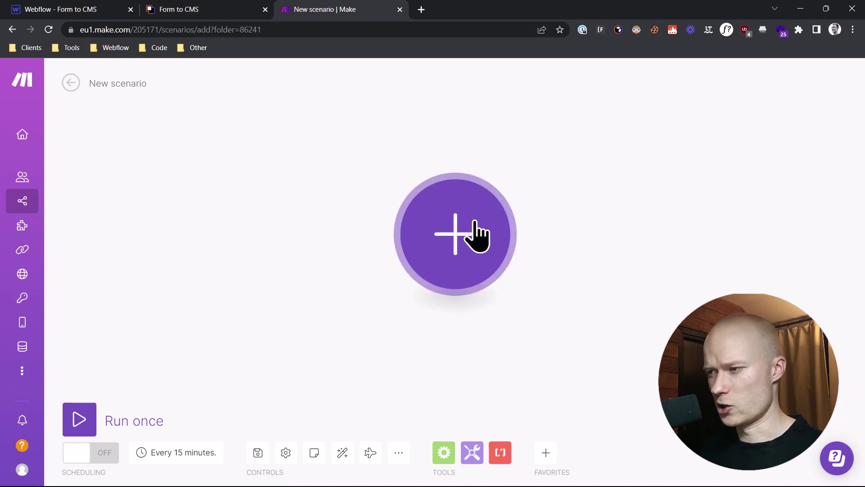
{"action": "left_click", "coordinate": [473, 266]}
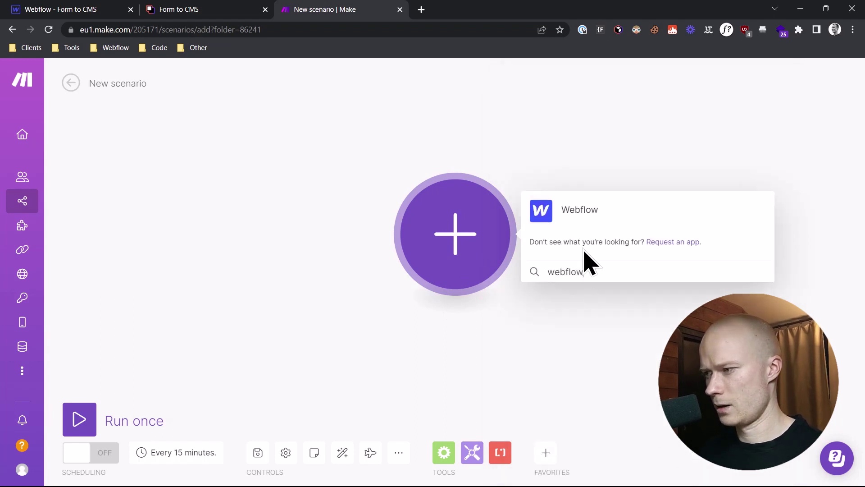
{"action": "left_click", "coordinate": [570, 218]}
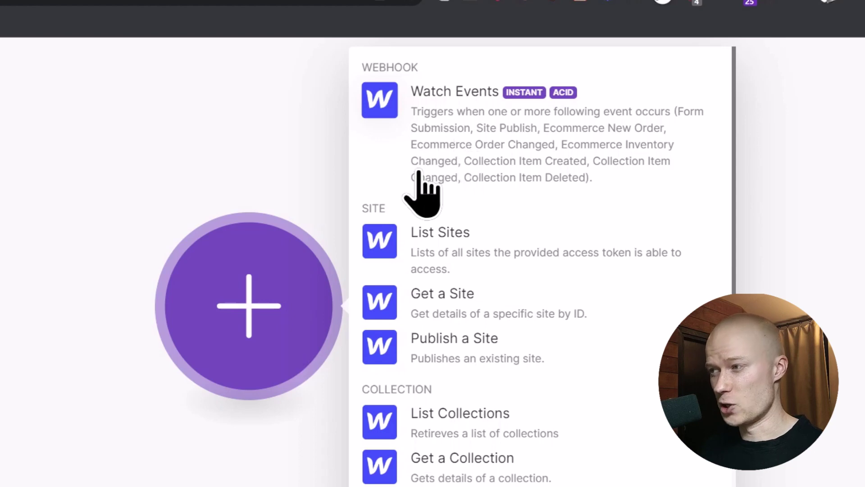
{"action": "left_click", "coordinate": [473, 129]}
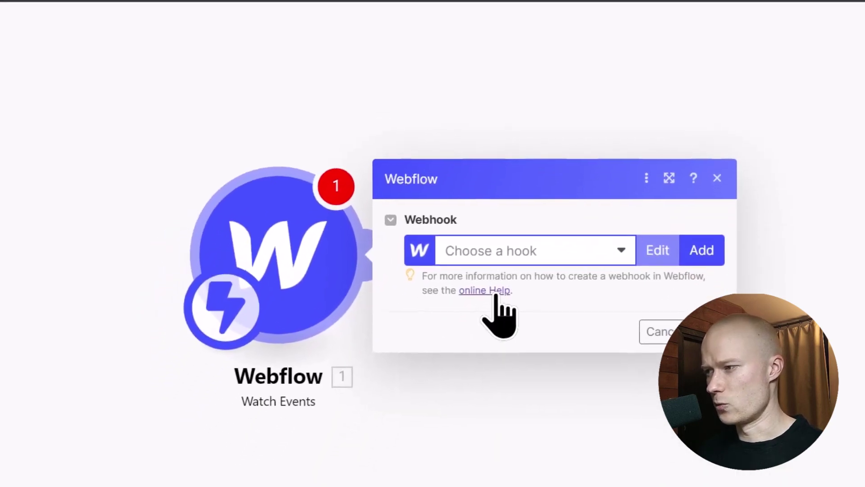
Add a webhook named 'Form Submission Events' and begin creating a new Webflow connection.
{"action": "left_click", "coordinate": [702, 239]}
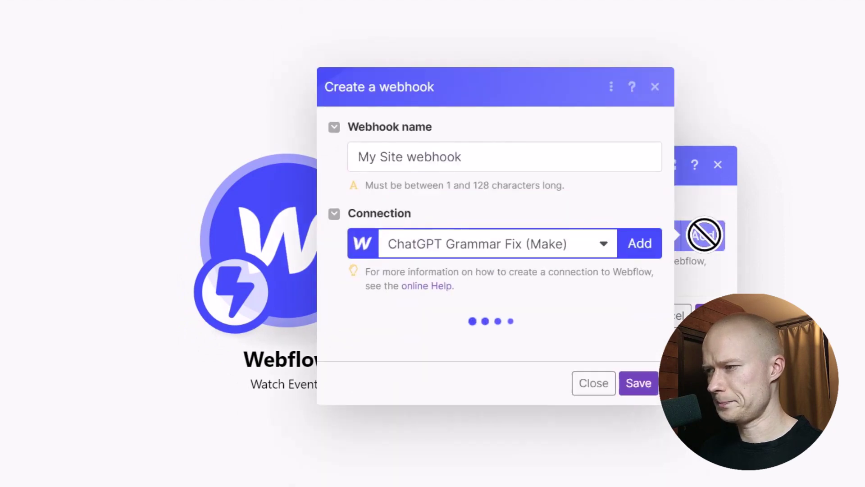
{"action": "left_click_drag", "start_coordinate": [494, 151], "coordinate": [341, 134]}
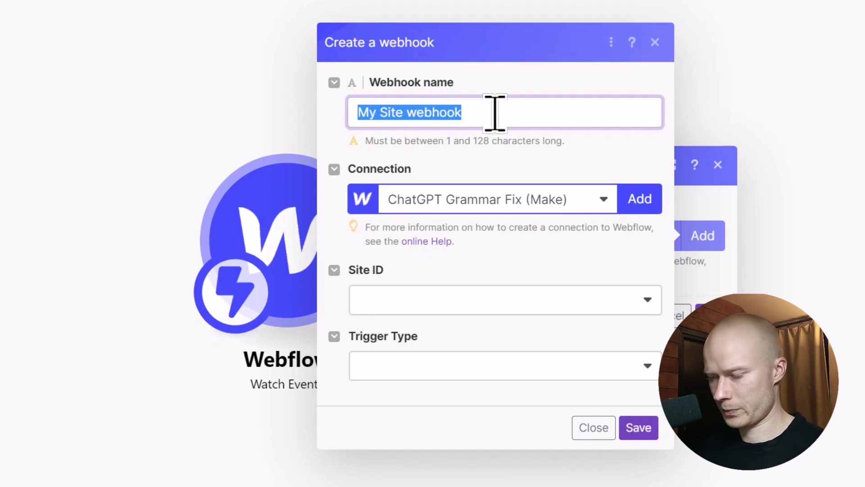
{"action": "type", "text": "Form Submission Events"}
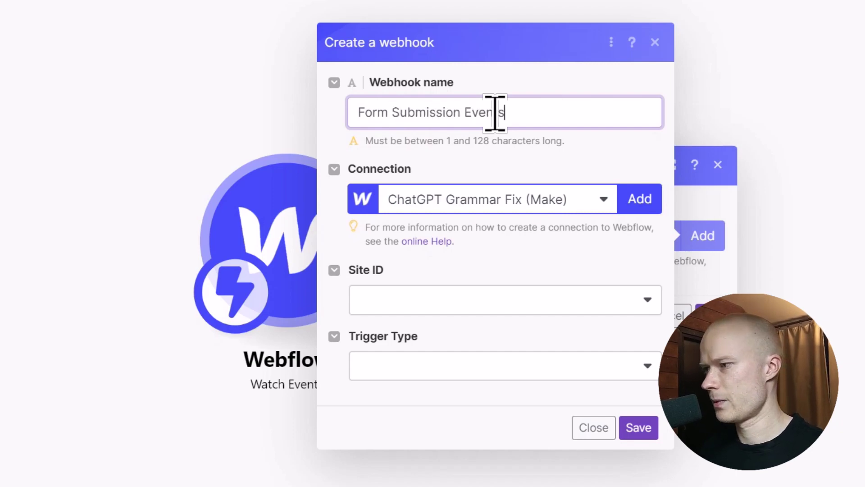
{"action": "key", "text": "Tab"}
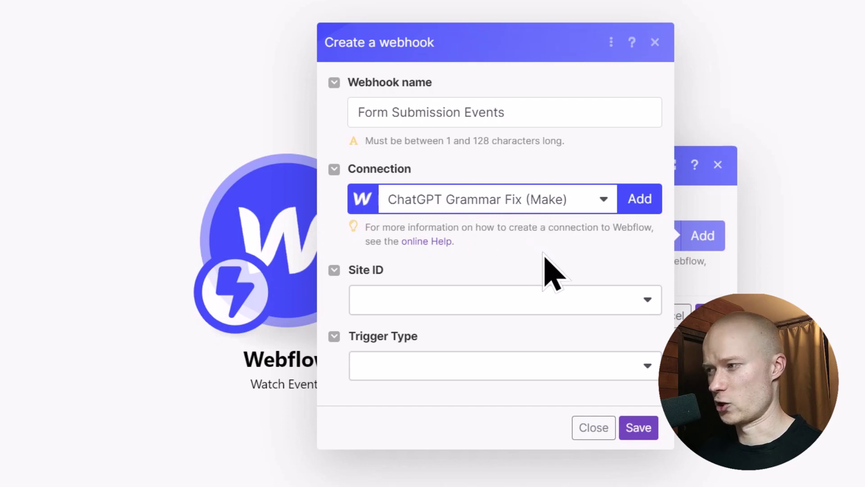
{"action": "left_click", "coordinate": [640, 201]}
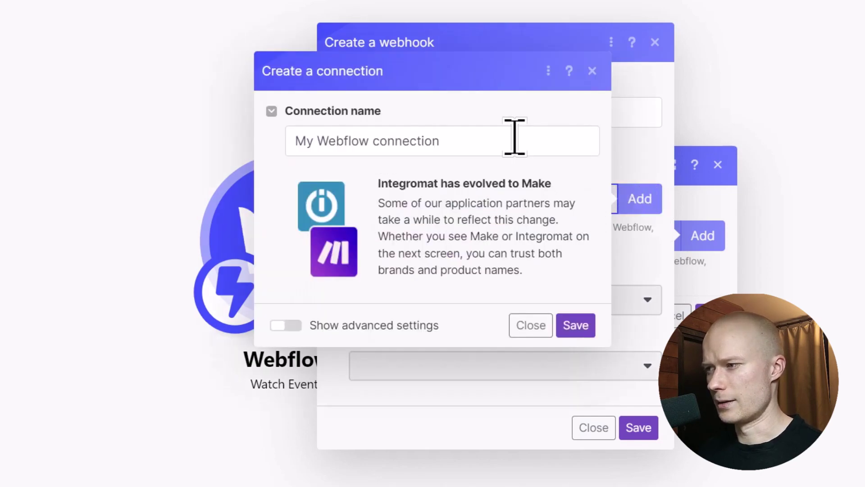
Name the connection 'My Webflow connection Tutorial YT' and save it.
{"action": "left_click_drag", "start_coordinate": [439, 141], "coordinate": [288, 141]}
{"action": "left_click", "coordinate": [474, 140]}
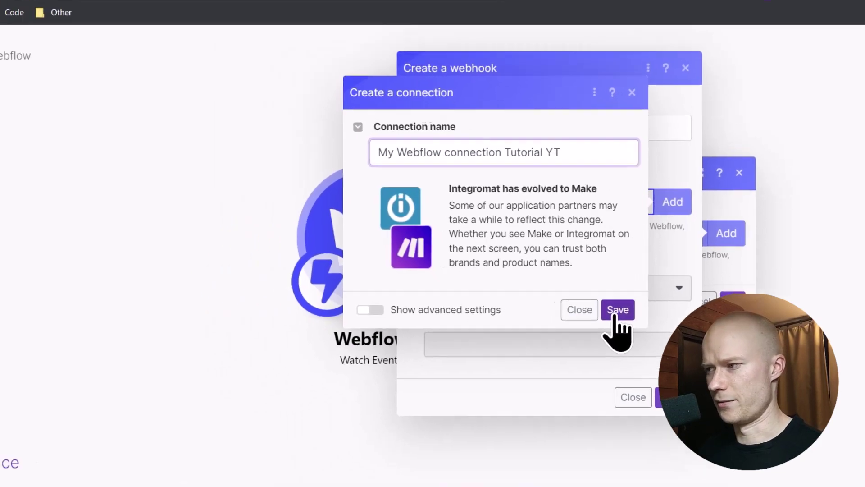
{"action": "left_click", "coordinate": [575, 326]}
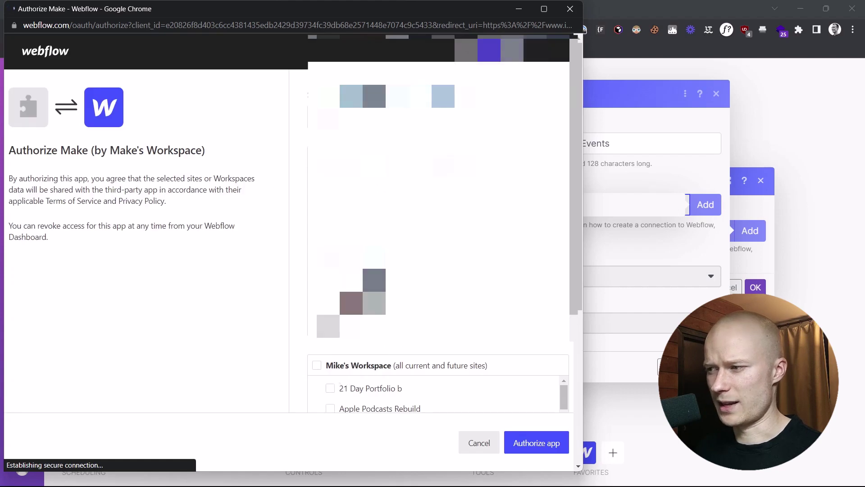
Grant Make access to the Form to CMS site only and authorize the app.
{"action": "scroll", "coordinate": [325, 334], "scroll_direction": "down", "scroll_amount": 2}
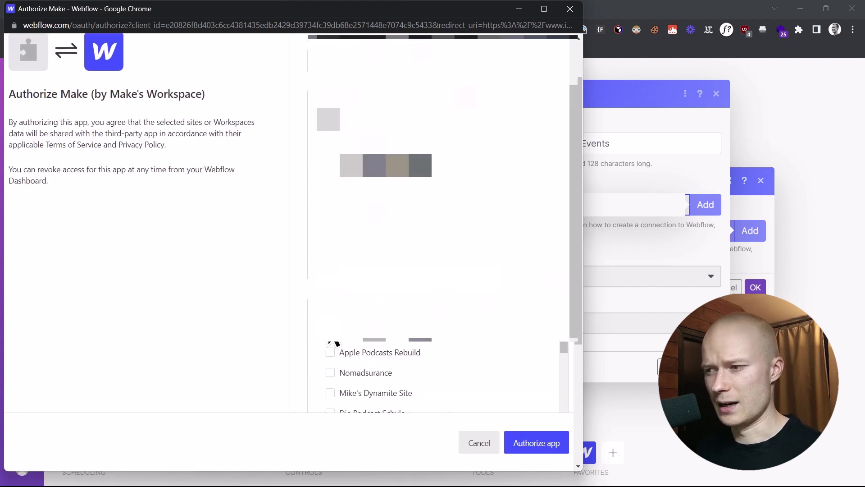
{"action": "scroll", "coordinate": [333, 361], "scroll_direction": "down", "scroll_amount": 1}
{"action": "scroll", "coordinate": [304, 315], "scroll_direction": "down", "scroll_amount": 5}
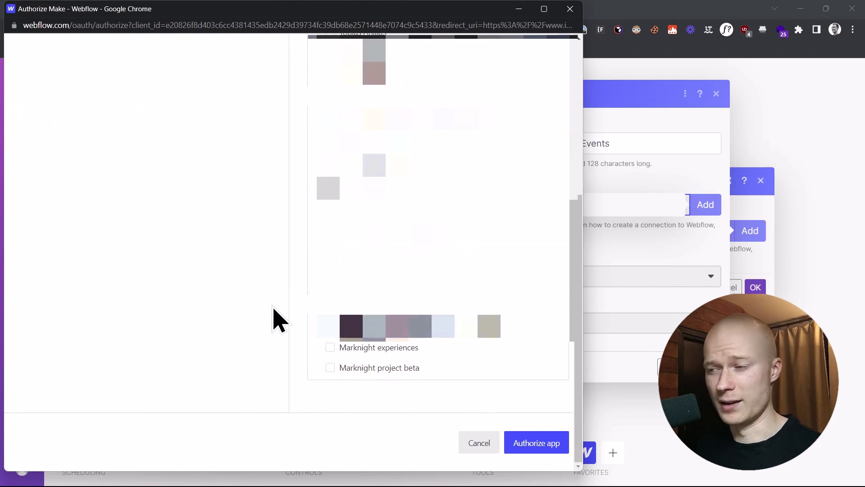
{"action": "scroll", "coordinate": [291, 324], "scroll_direction": "up", "scroll_amount": 1}
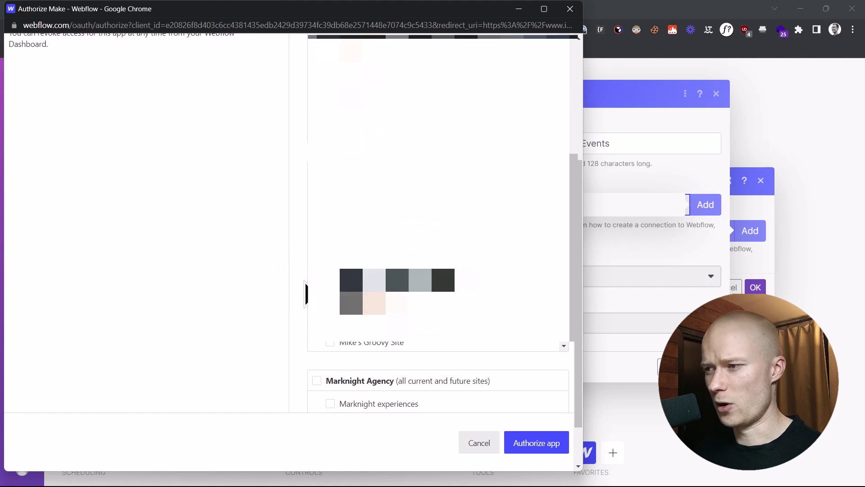
{"action": "scroll", "coordinate": [426, 256], "scroll_direction": "down", "scroll_amount": 5}
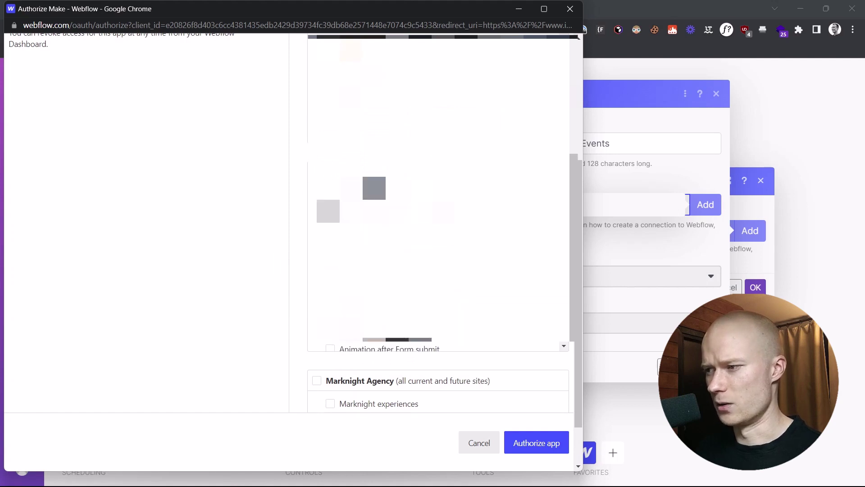
{"action": "scroll", "coordinate": [431, 262], "scroll_direction": "down", "scroll_amount": 2}
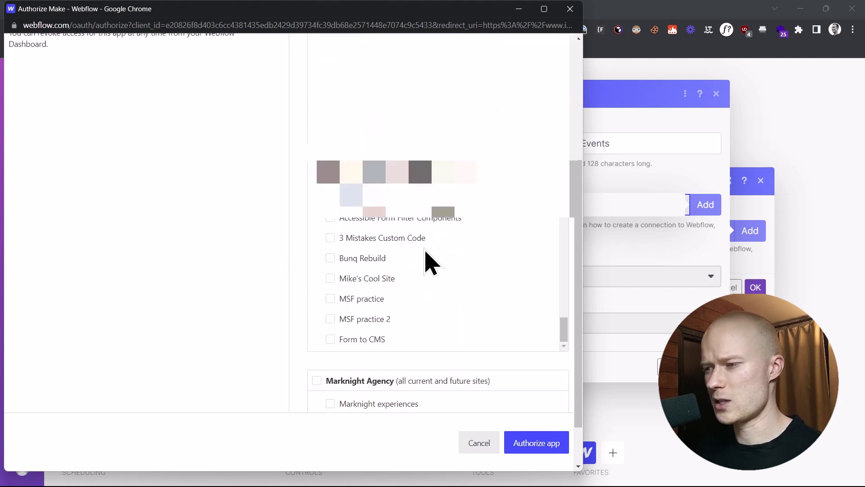
{"action": "left_click", "coordinate": [331, 339]}
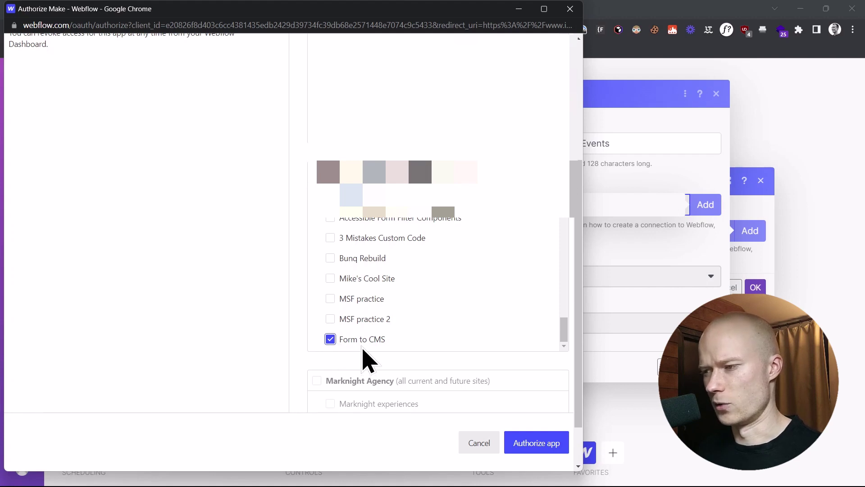
{"action": "left_click", "coordinate": [543, 446]}
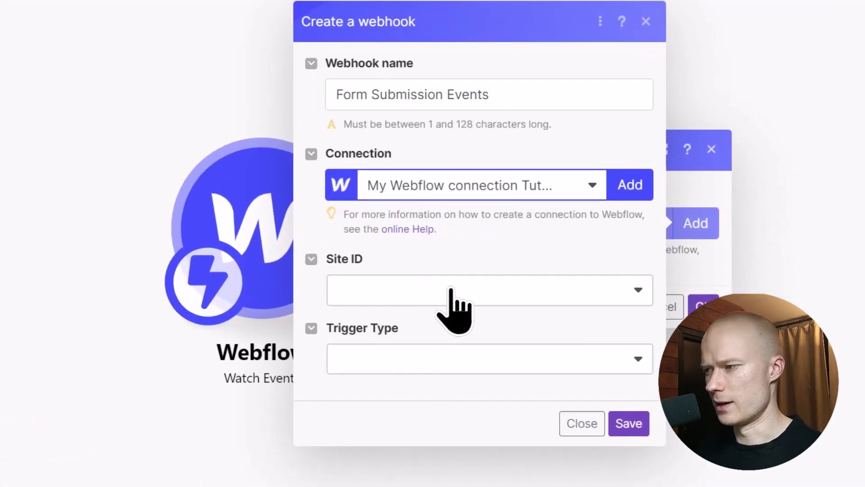
Set Site ID to Form to CMS and Trigger Type to Form Submission, then save and confirm.
{"action": "left_click", "coordinate": [451, 289]}
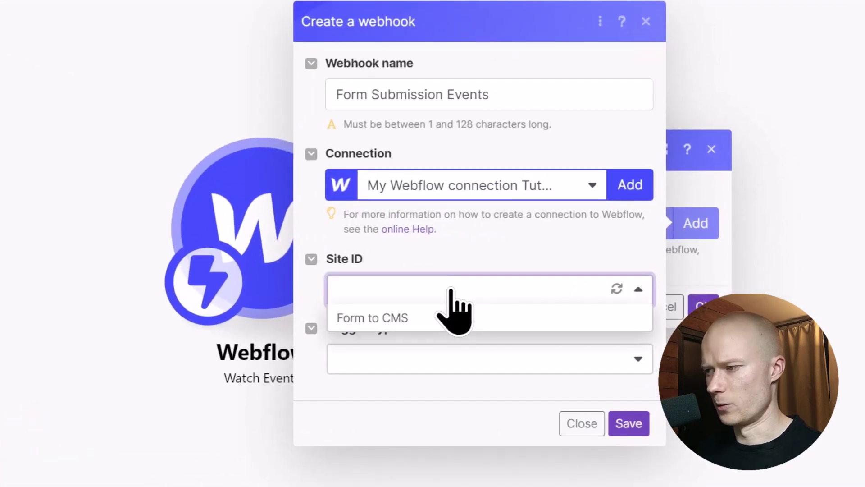
{"action": "left_click", "coordinate": [403, 318]}
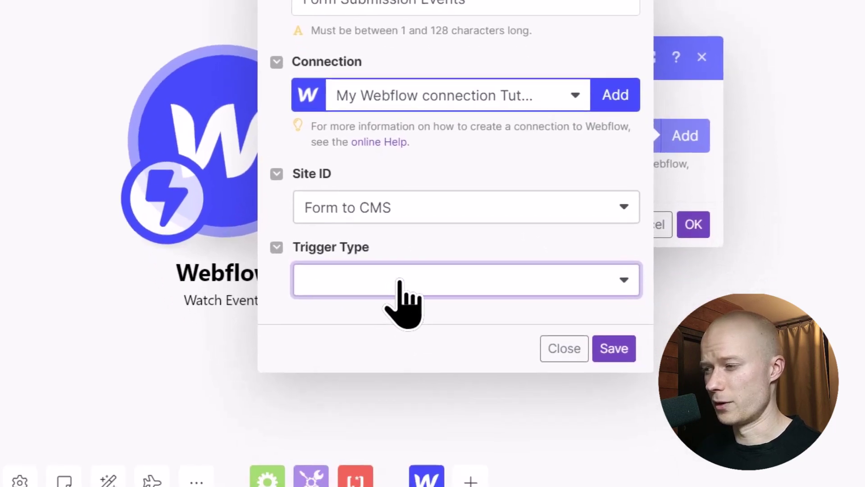
{"action": "left_click", "coordinate": [400, 282]}
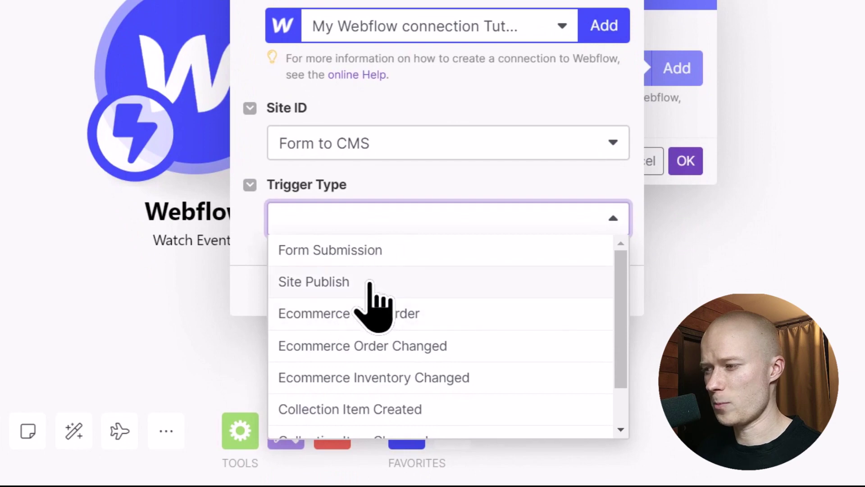
{"action": "scroll", "coordinate": [391, 372], "scroll_direction": "down", "scroll_amount": 1}
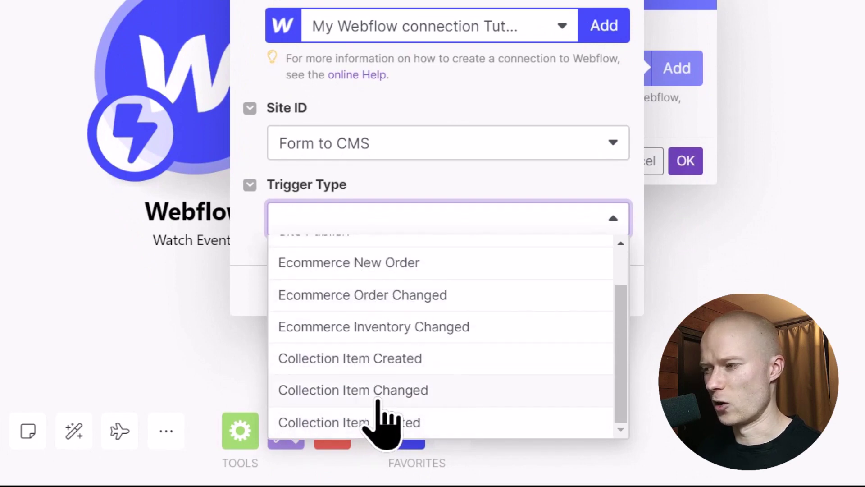
{"action": "scroll", "coordinate": [378, 404], "scroll_direction": "up", "scroll_amount": 2}
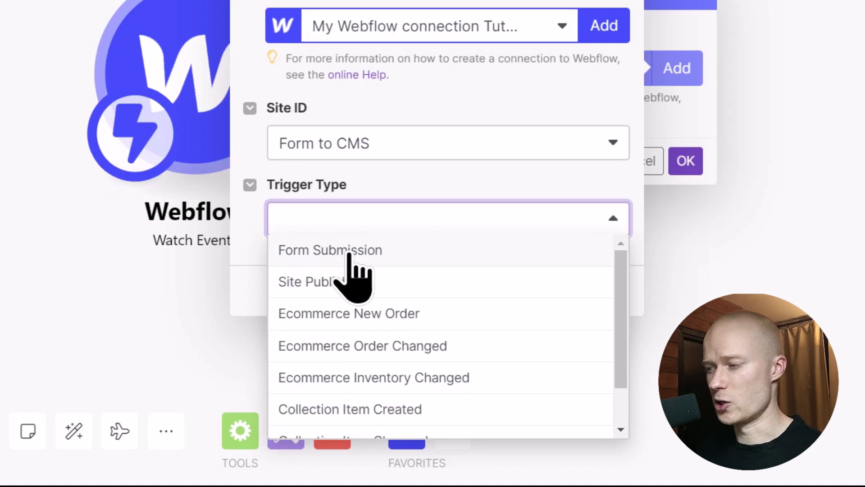
{"action": "left_click", "coordinate": [308, 250]}
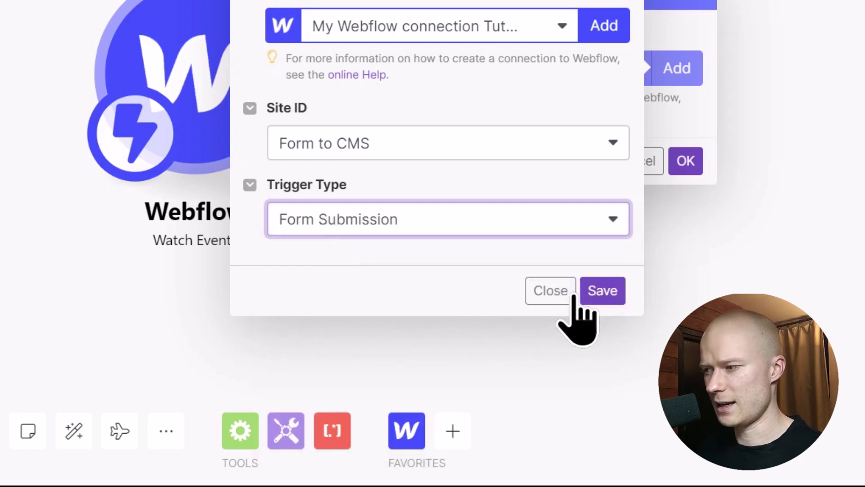
{"action": "left_click", "coordinate": [610, 291]}
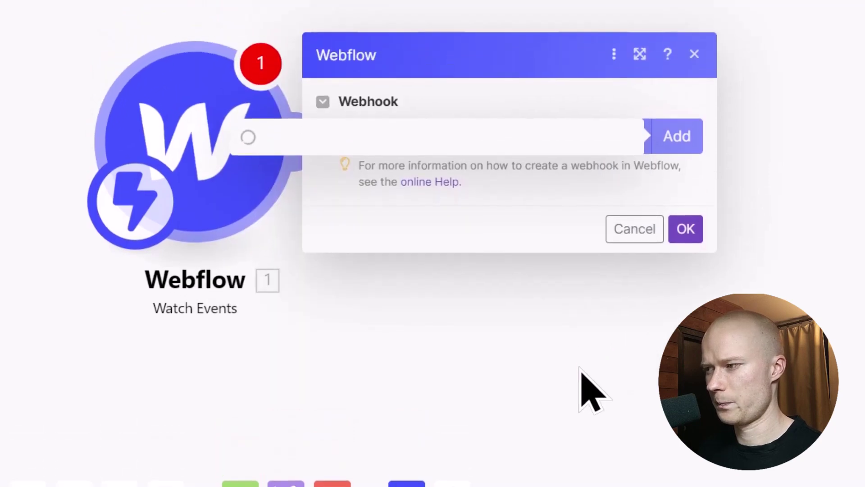
{"action": "left_click", "coordinate": [685, 266]}
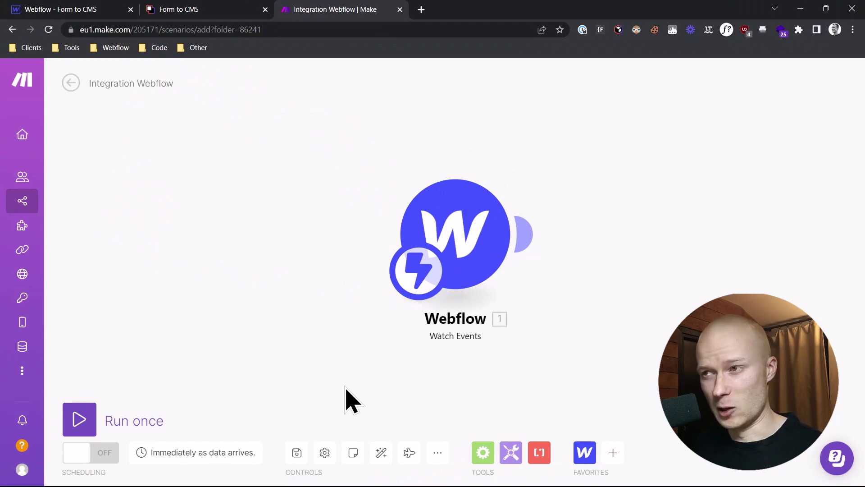
{"action": "left_click", "coordinate": [207, 10]}
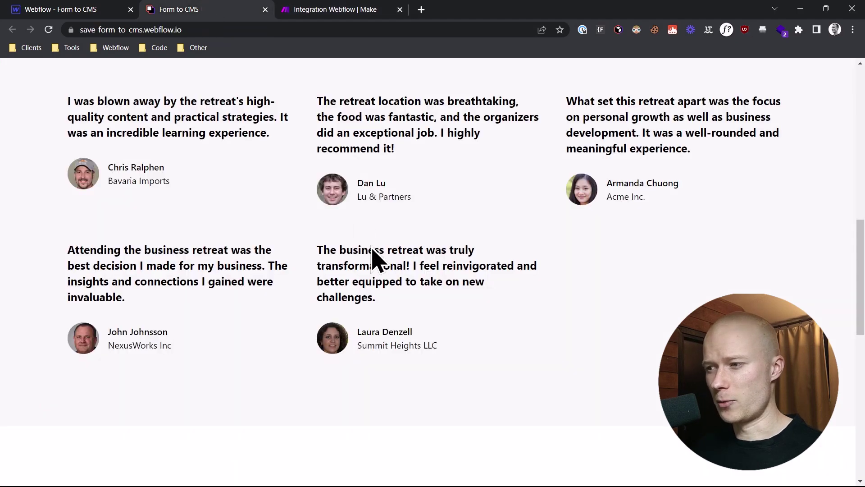
{"action": "scroll", "coordinate": [376, 259], "scroll_direction": "down", "scroll_amount": 6}
{"action": "scroll", "coordinate": [532, 338], "scroll_direction": "down", "scroll_amount": 1}
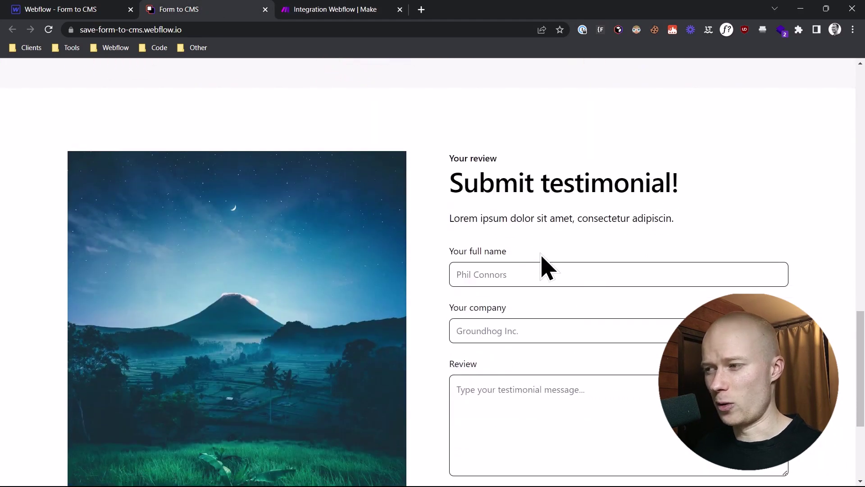
{"action": "scroll", "coordinate": [440, 329], "scroll_direction": "down", "scroll_amount": 2}
{"action": "scroll", "coordinate": [486, 351], "scroll_direction": "up", "scroll_amount": 1}
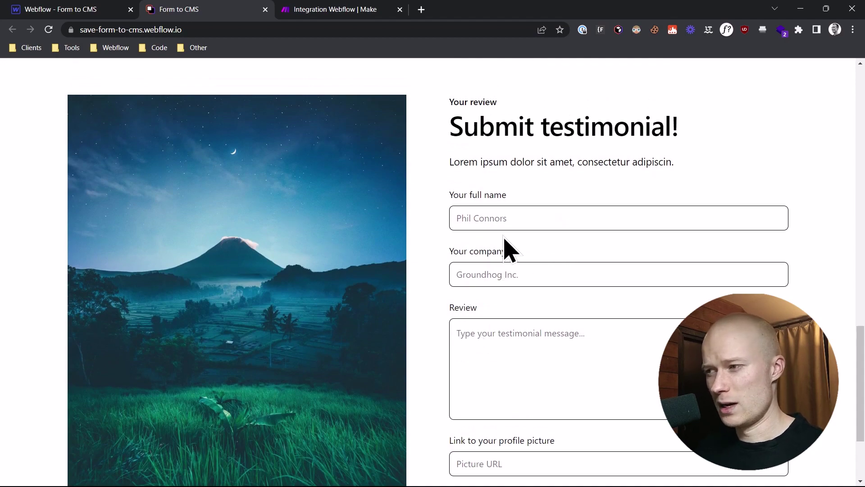
{"action": "scroll", "coordinate": [446, 218], "scroll_direction": "down", "scroll_amount": 1}
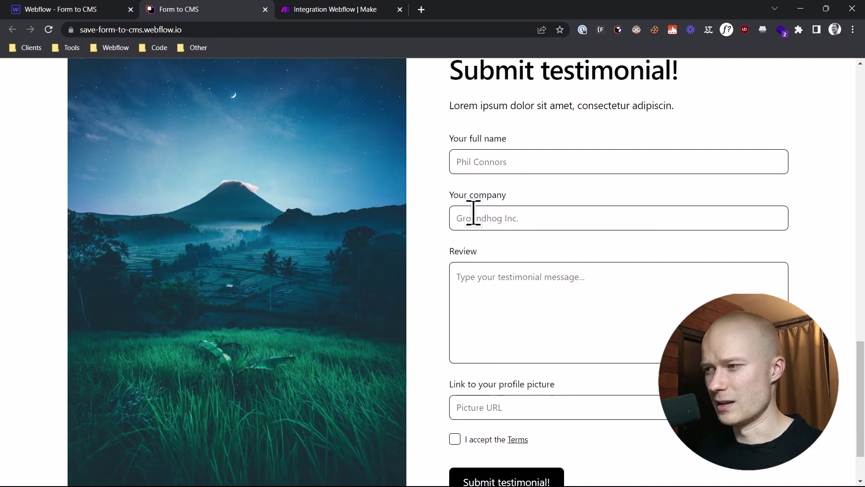
{"action": "scroll", "coordinate": [463, 348], "scroll_direction": "down", "scroll_amount": 1}
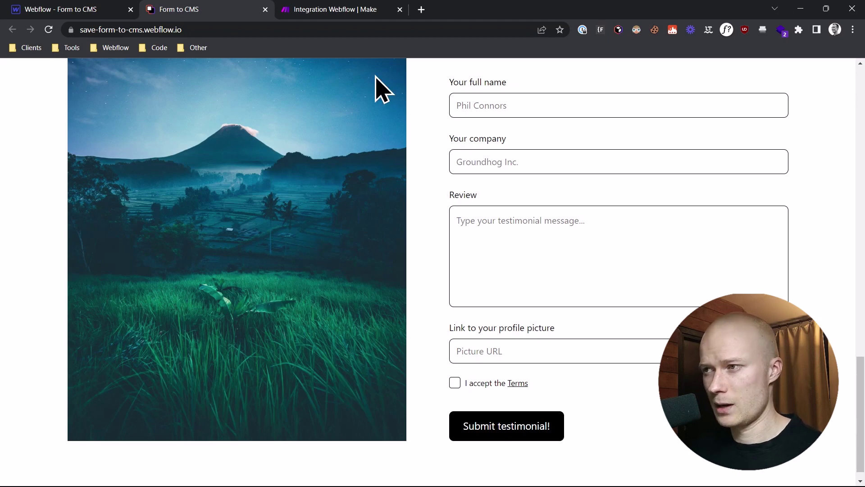
{"action": "left_click", "coordinate": [353, 10]}
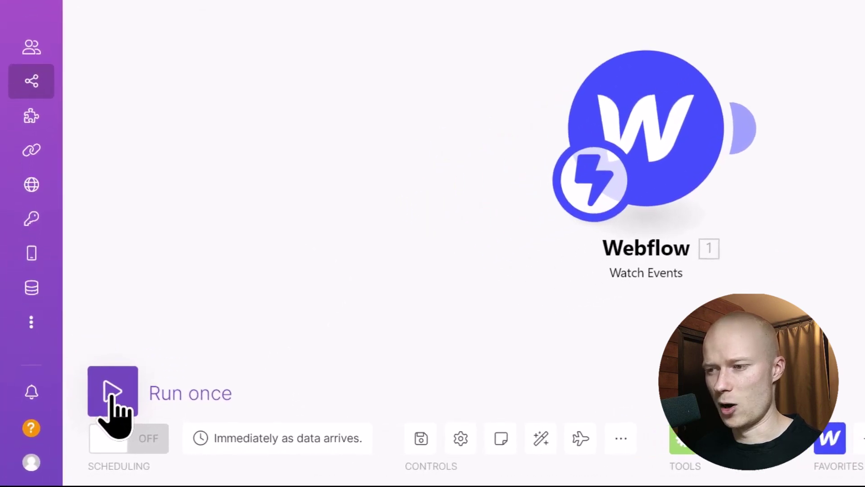
Run the scenario once so it waits for a Webflow form submission.
{"action": "left_click", "coordinate": [112, 401]}
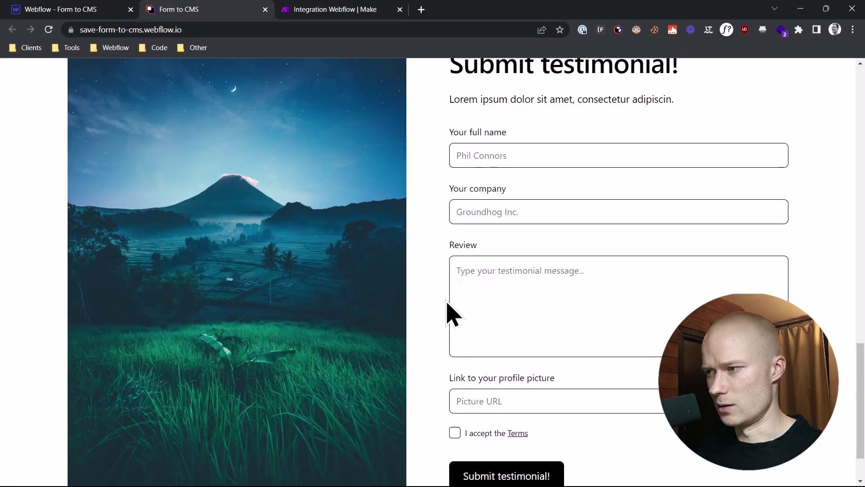
{"action": "scroll", "coordinate": [450, 313], "scroll_direction": "up", "scroll_amount": 3}
Submit a sample testimonial with name, lorem review, pasted picture link and accepted terms, then return to Make.
{"action": "left_click", "coordinate": [520, 279]}
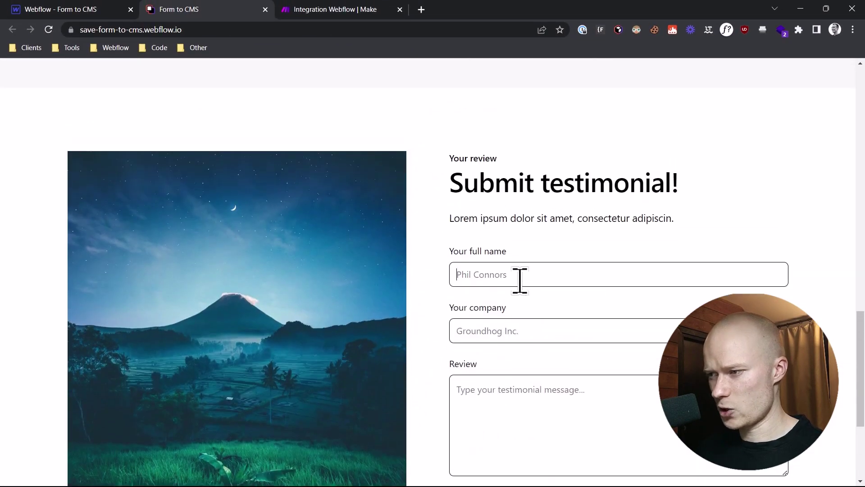
{"action": "type", "text": "Tom Testman"}
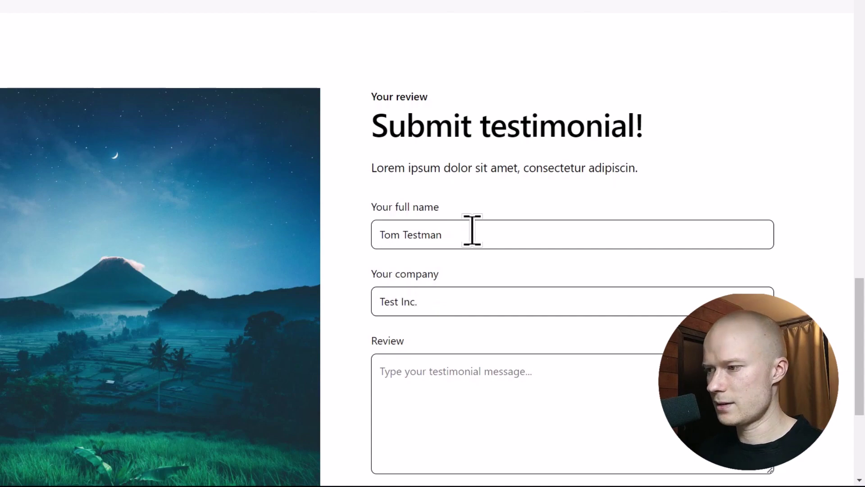
{"action": "scroll", "coordinate": [473, 231], "scroll_direction": "down", "scroll_amount": 3}
{"action": "left_click", "coordinate": [468, 278]}
{"action": "type", "text": "/lo"}
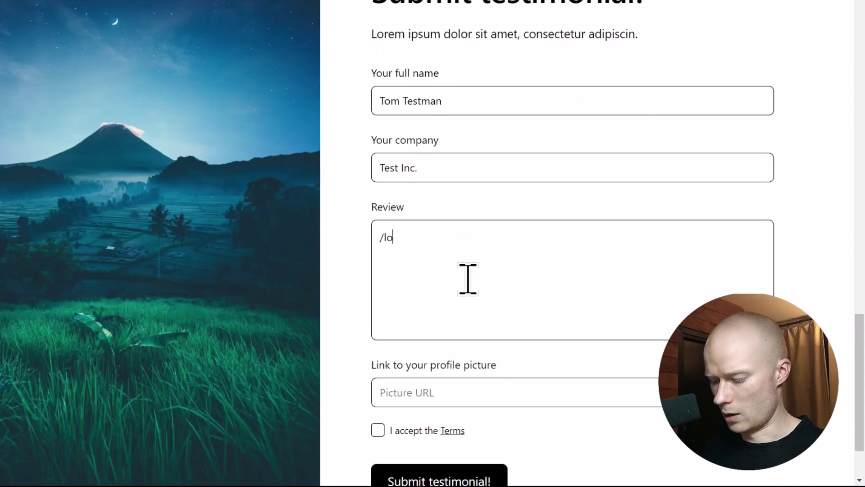
{"action": "type", "text": "rem20"}
{"action": "scroll", "coordinate": [452, 273], "scroll_direction": "down", "scroll_amount": 2}
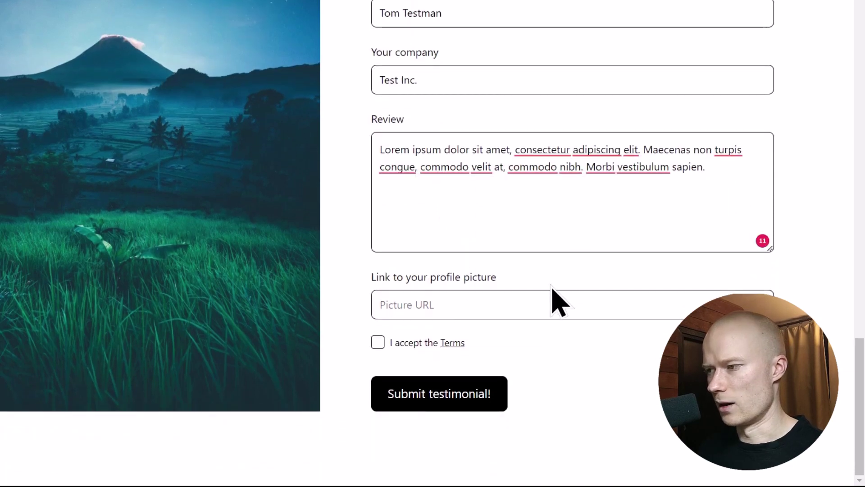
{"action": "key", "text": "ctrl+v"}
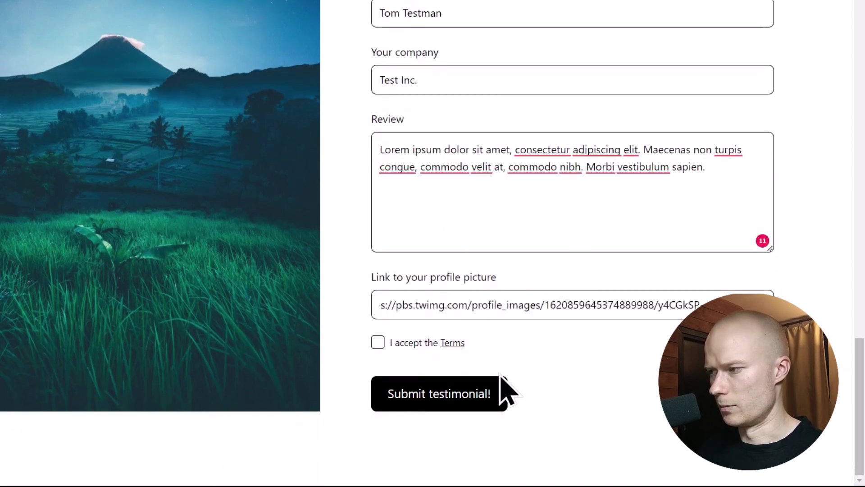
{"action": "left_click", "coordinate": [378, 342]}
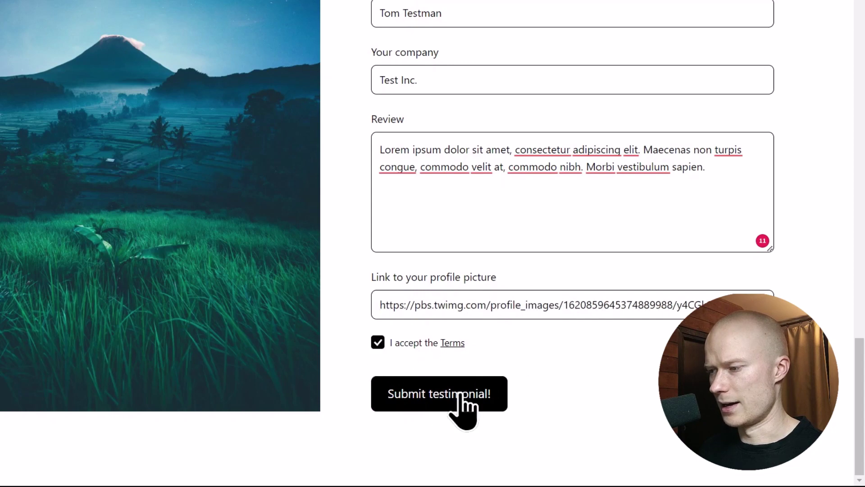
{"action": "left_click", "coordinate": [434, 398]}
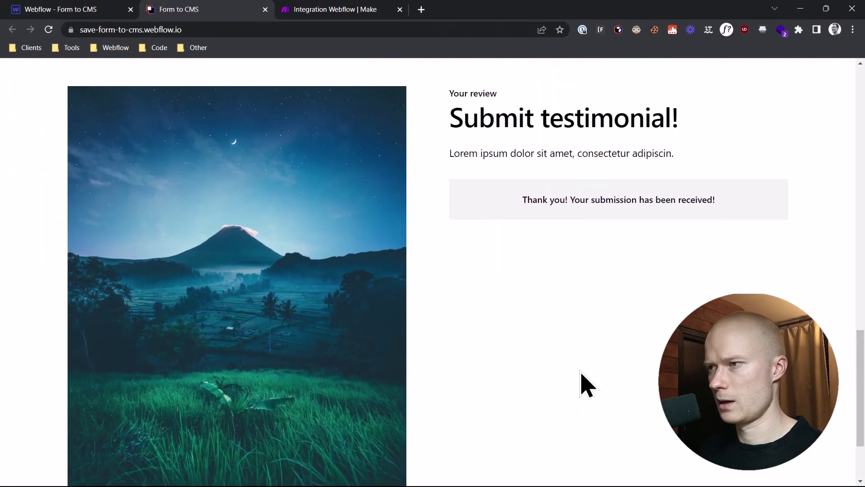
{"action": "left_click", "coordinate": [342, 8]}
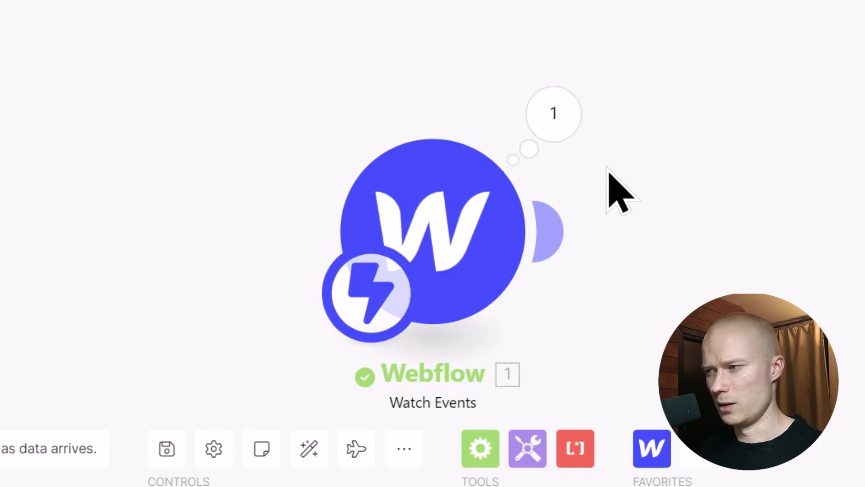
Inspect the Testimonial Form bundle that Watch Events received, expand its fields, then close it.
{"action": "left_click", "coordinate": [560, 116]}
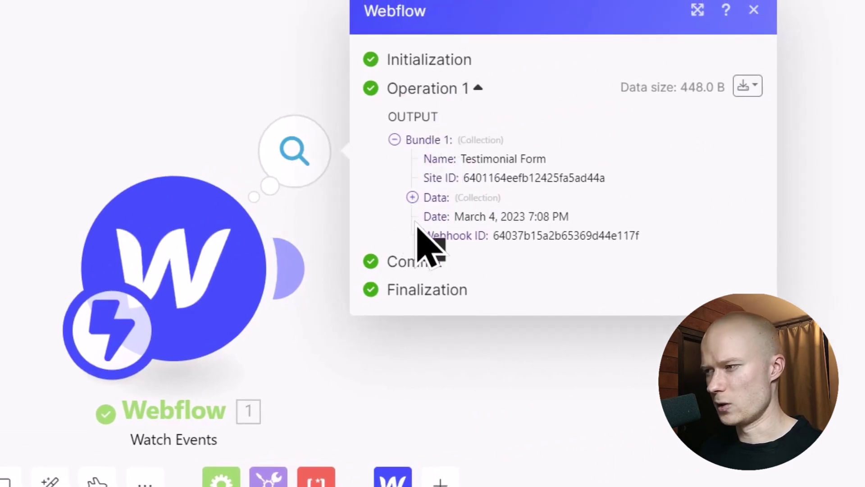
{"action": "left_click", "coordinate": [412, 198]}
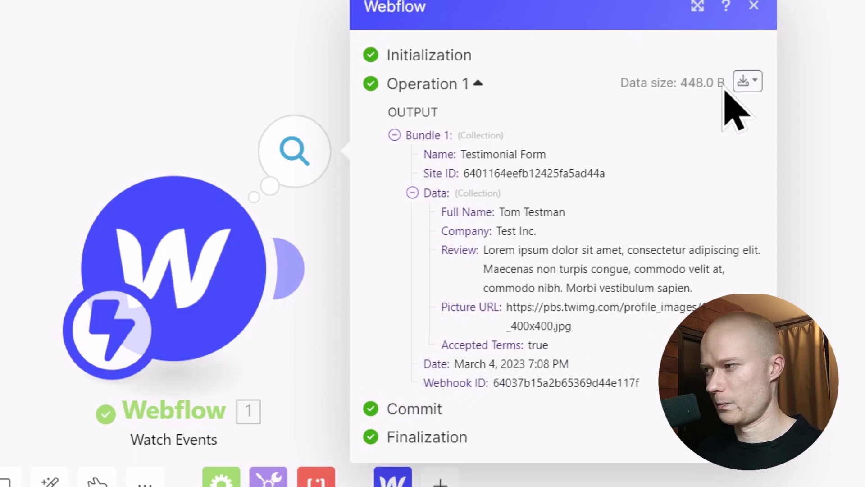
{"action": "left_click", "coordinate": [755, 5]}
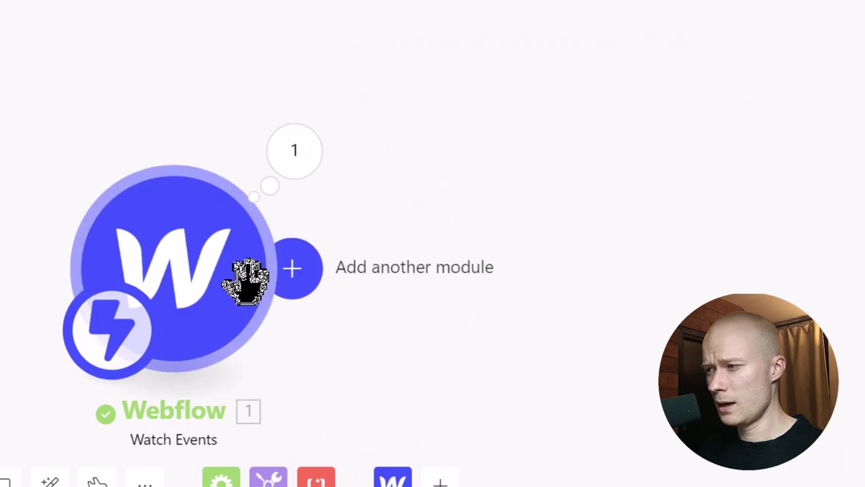
Add a Webflow Create an Item module after the Watch Events trigger.
{"action": "left_click", "coordinate": [294, 267]}
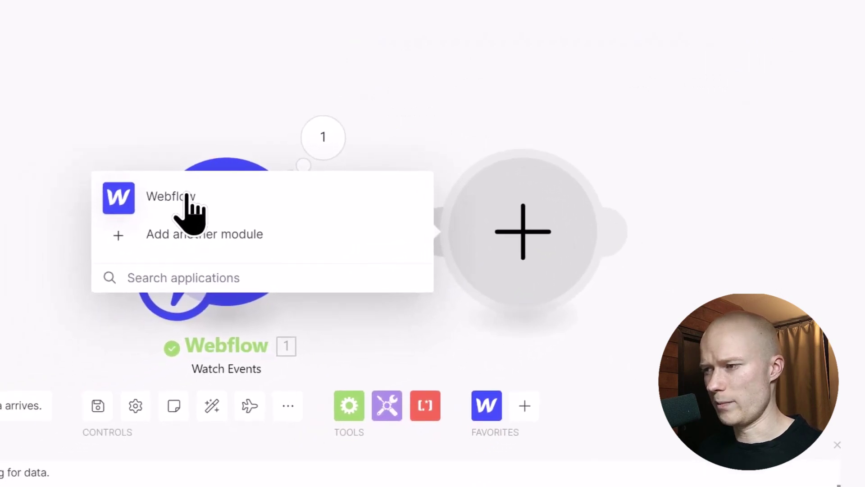
{"action": "left_click", "coordinate": [187, 199]}
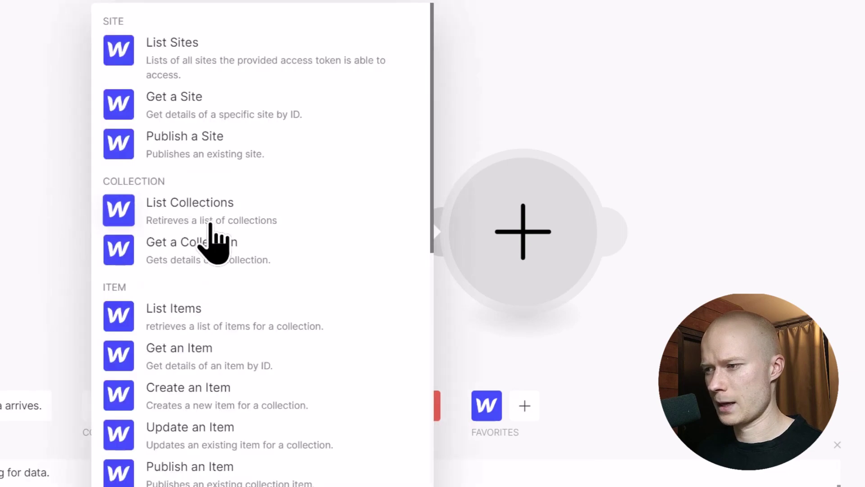
{"action": "scroll", "coordinate": [212, 241], "scroll_direction": "down", "scroll_amount": 2}
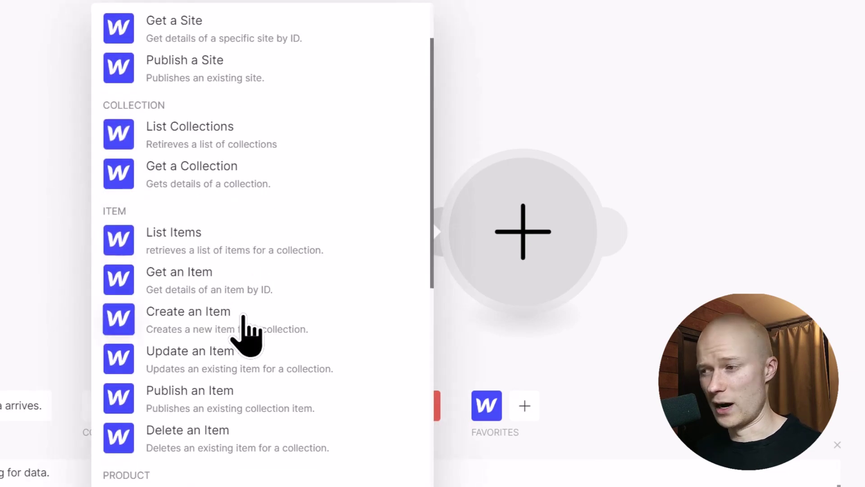
{"action": "left_click", "coordinate": [244, 318]}
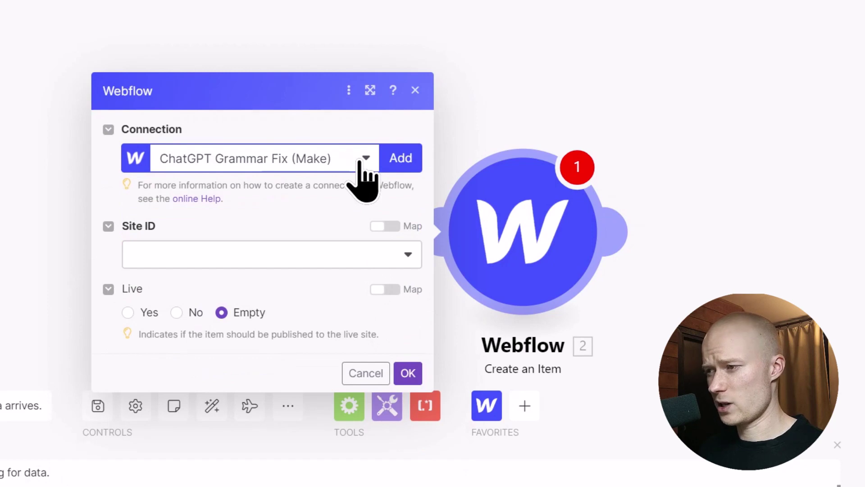
Use connection 'My Webflow connection Tutorial YT', site 'Form to CMS' and collection 'Testimonials'.
{"action": "left_click", "coordinate": [363, 162]}
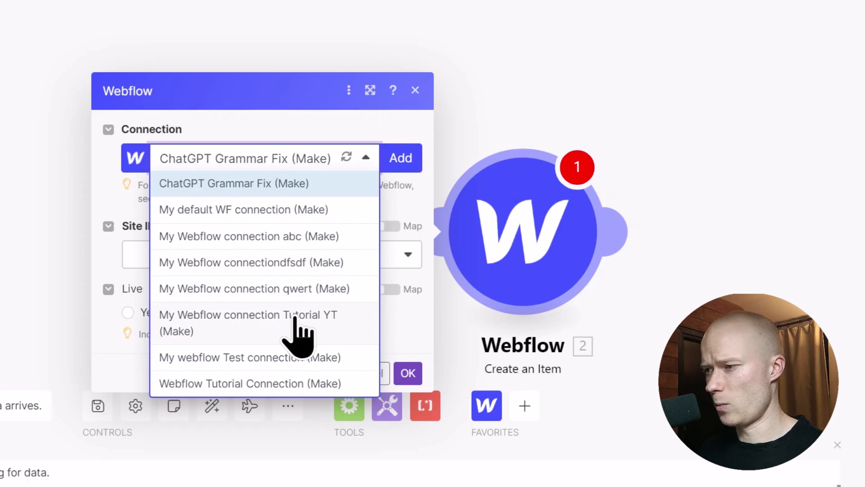
{"action": "left_click", "coordinate": [296, 331]}
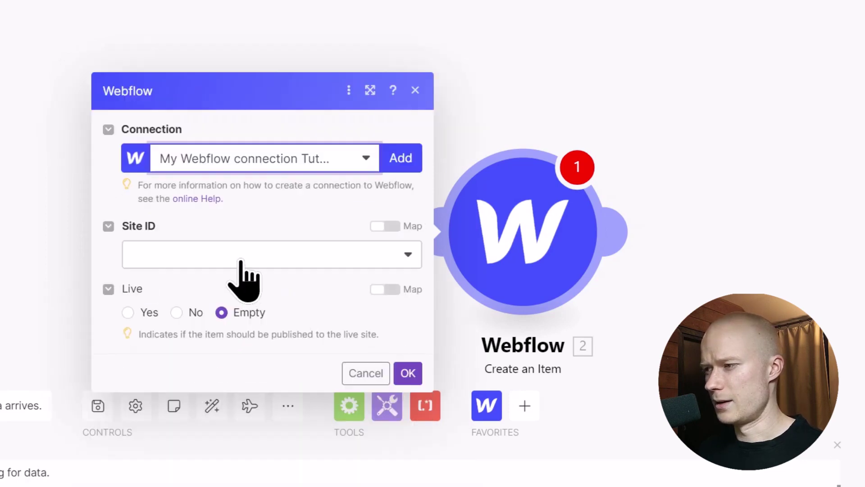
{"action": "left_click", "coordinate": [239, 261]}
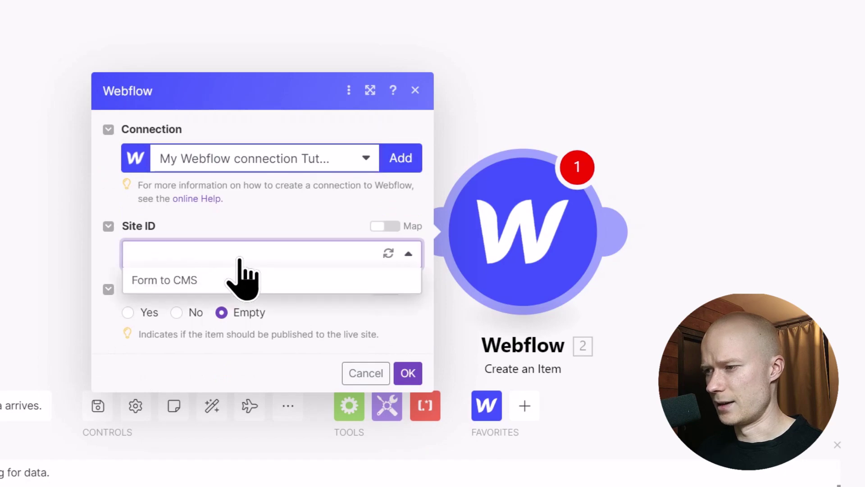
{"action": "left_click", "coordinate": [189, 280]}
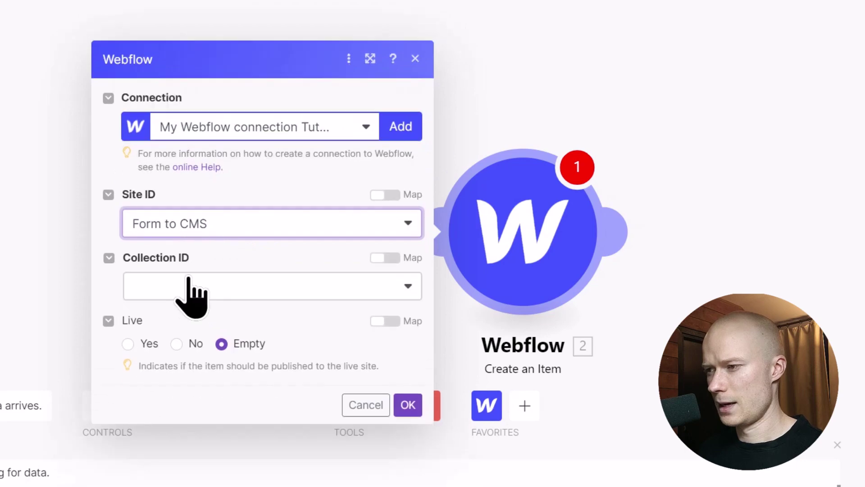
{"action": "left_click", "coordinate": [256, 285]}
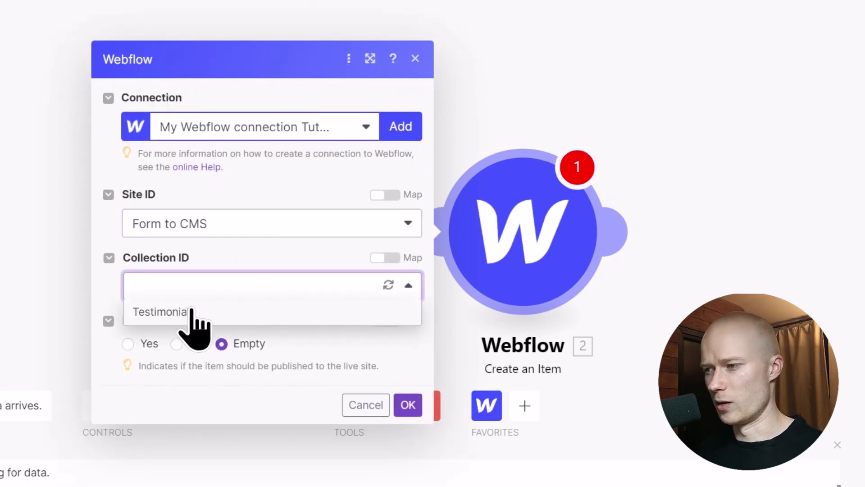
{"action": "left_click", "coordinate": [211, 312]}
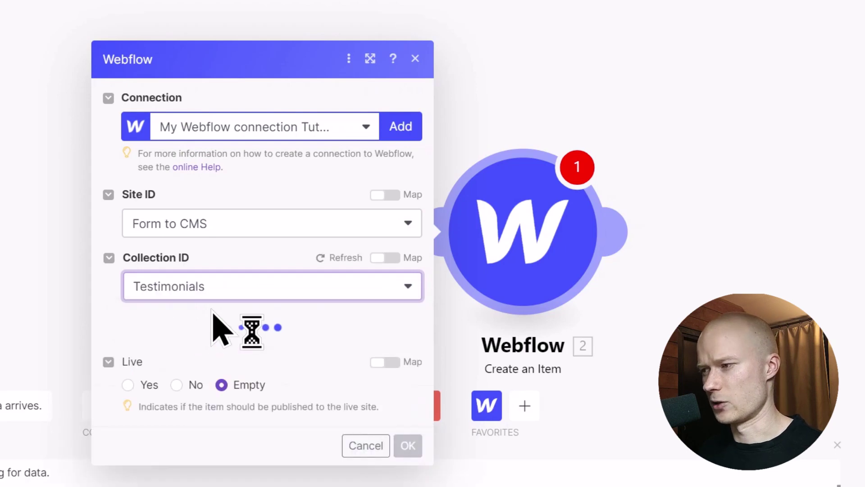
Map the submitted Picture URL, Company and Review into the URL, Company and Content fields.
{"action": "scroll", "coordinate": [203, 383], "scroll_direction": "down", "scroll_amount": 3}
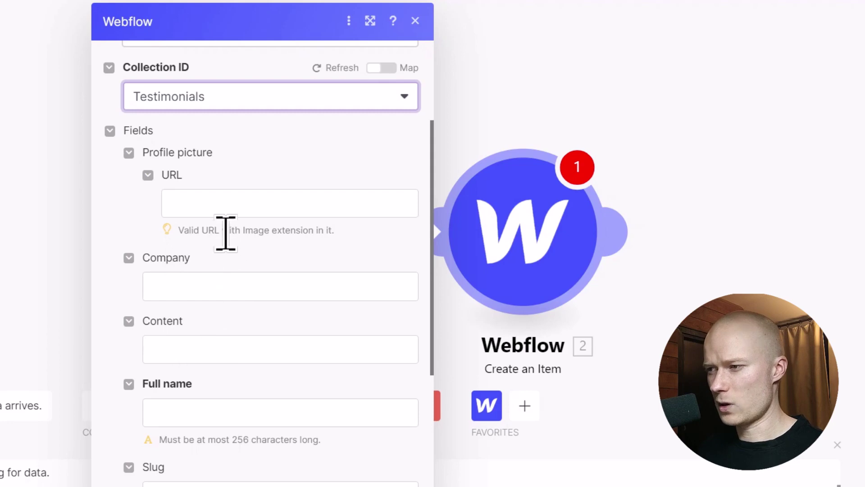
{"action": "left_click", "coordinate": [222, 200]}
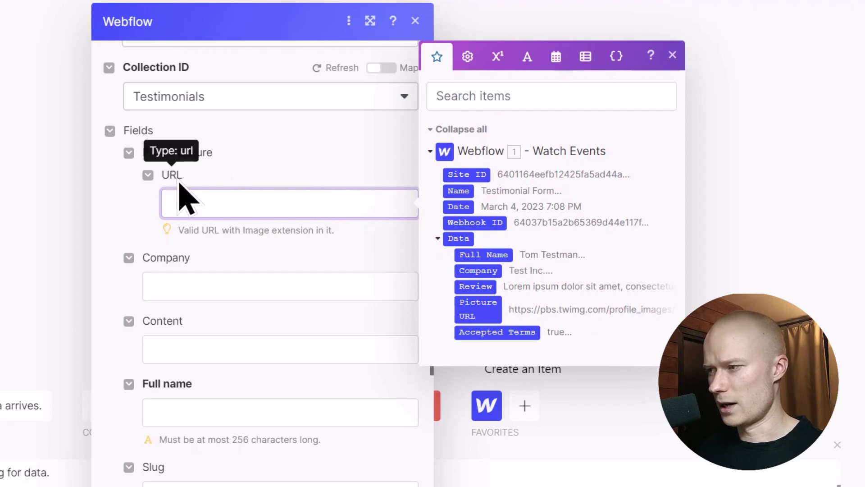
{"action": "left_click", "coordinate": [485, 310]}
{"action": "left_click", "coordinate": [212, 274]}
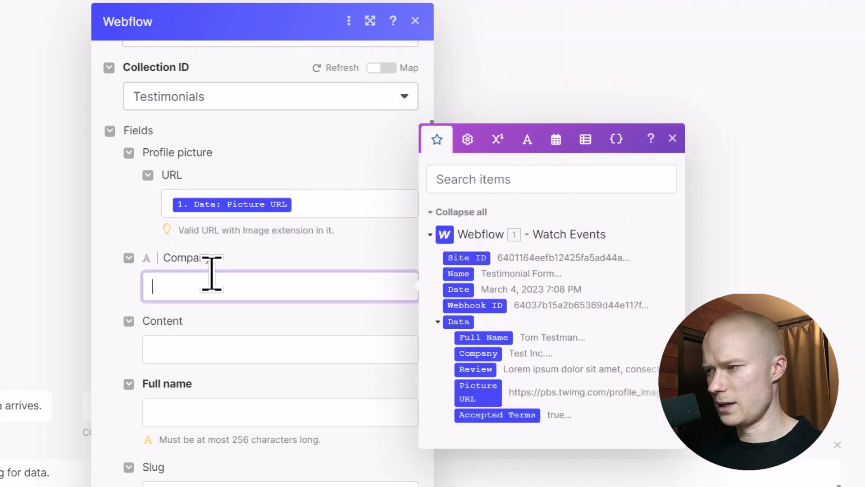
{"action": "left_click", "coordinate": [487, 351]}
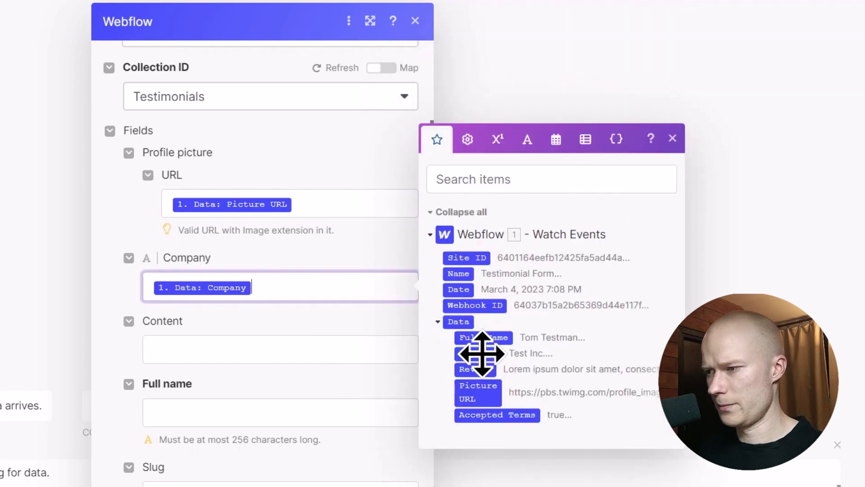
{"action": "left_click", "coordinate": [278, 356]}
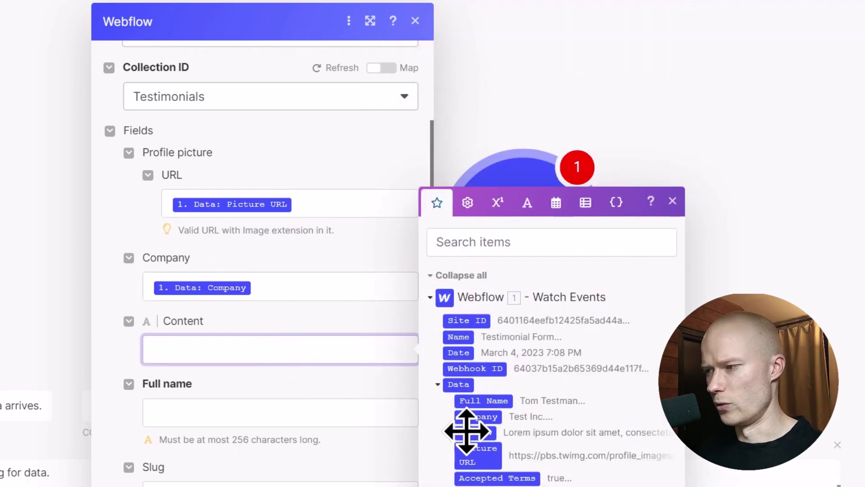
{"action": "left_click", "coordinate": [476, 432]}
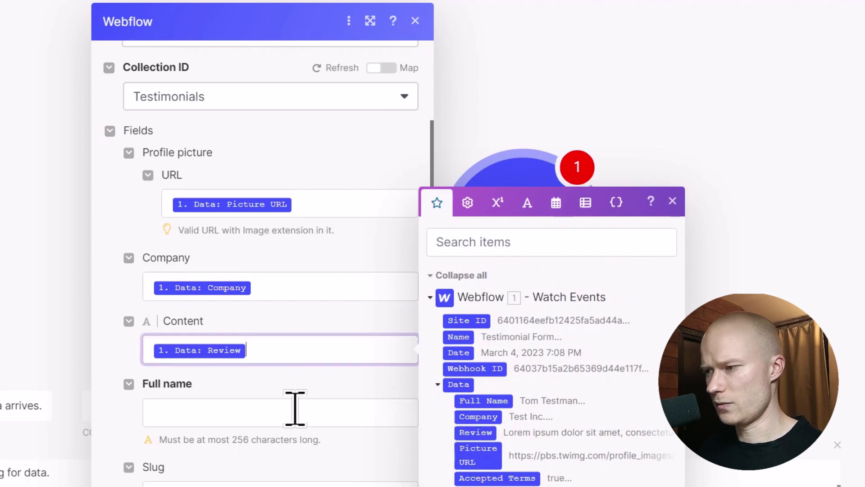
Map the submitted Full Name into the Full name field and leave Slug empty.
{"action": "scroll", "coordinate": [294, 406], "scroll_direction": "down", "scroll_amount": 3}
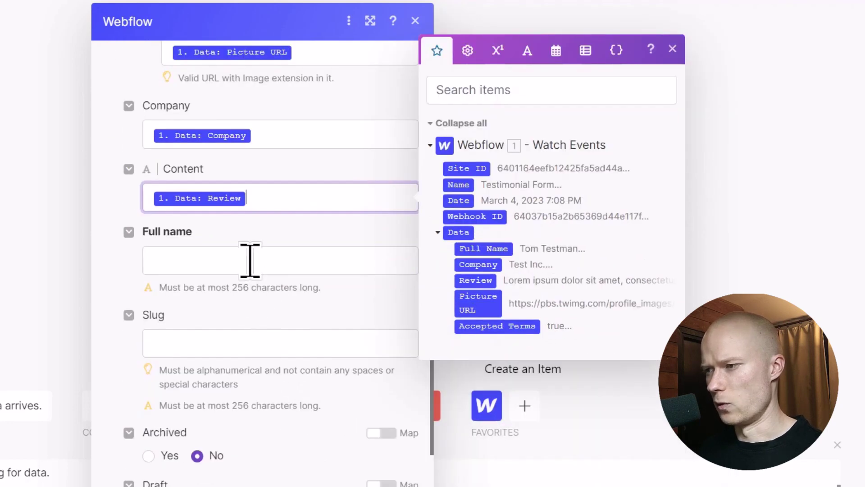
{"action": "left_click", "coordinate": [250, 260]}
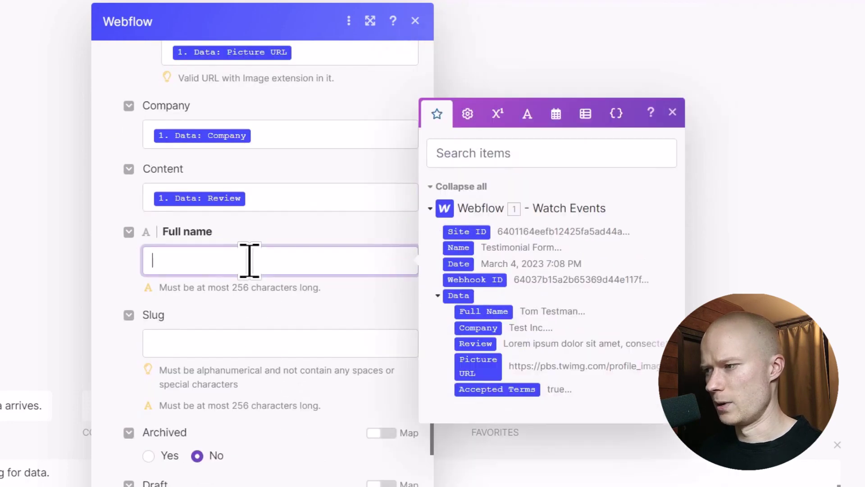
{"action": "left_click", "coordinate": [491, 310]}
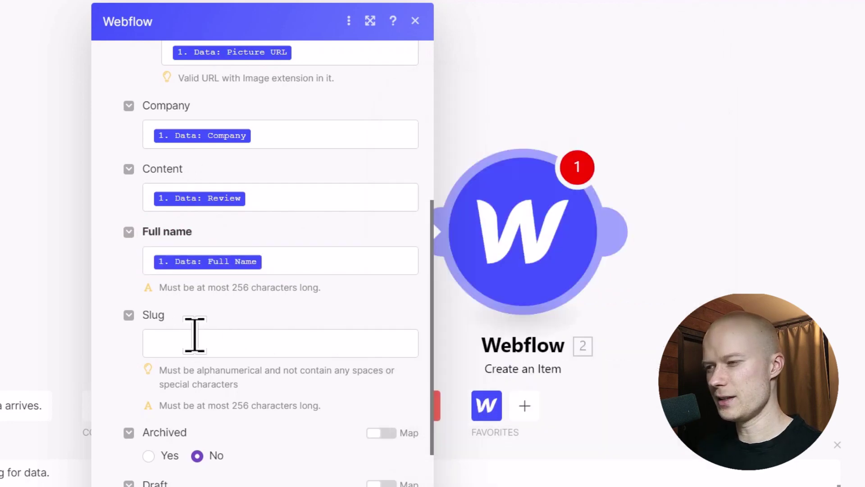
{"action": "scroll", "coordinate": [205, 338], "scroll_direction": "down", "scroll_amount": 2}
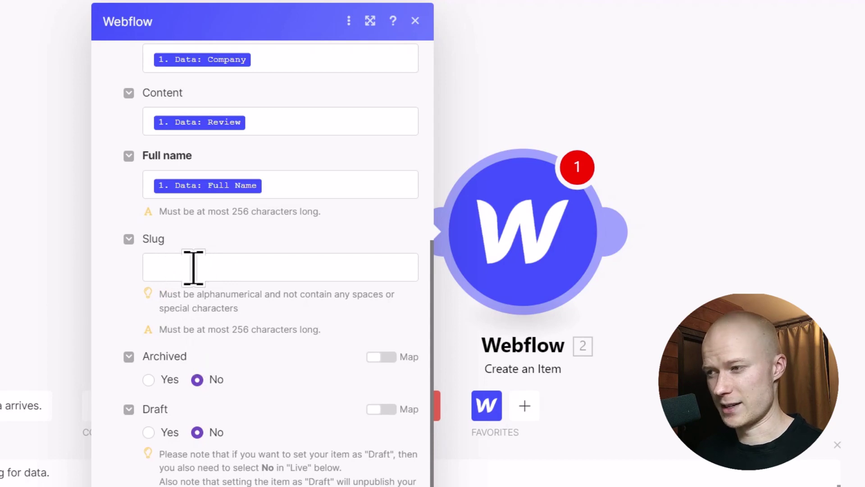
{"action": "left_click", "coordinate": [230, 269]}
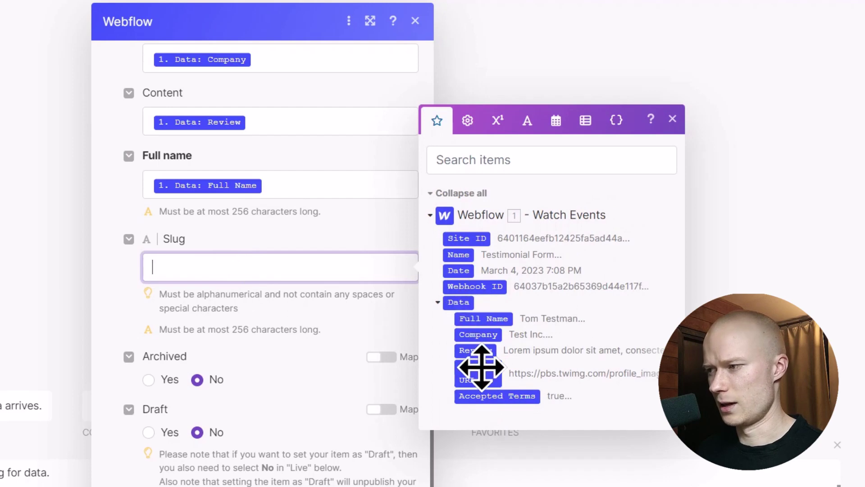
{"action": "left_click", "coordinate": [120, 319]}
{"action": "scroll", "coordinate": [293, 338], "scroll_direction": "down", "scroll_amount": 2}
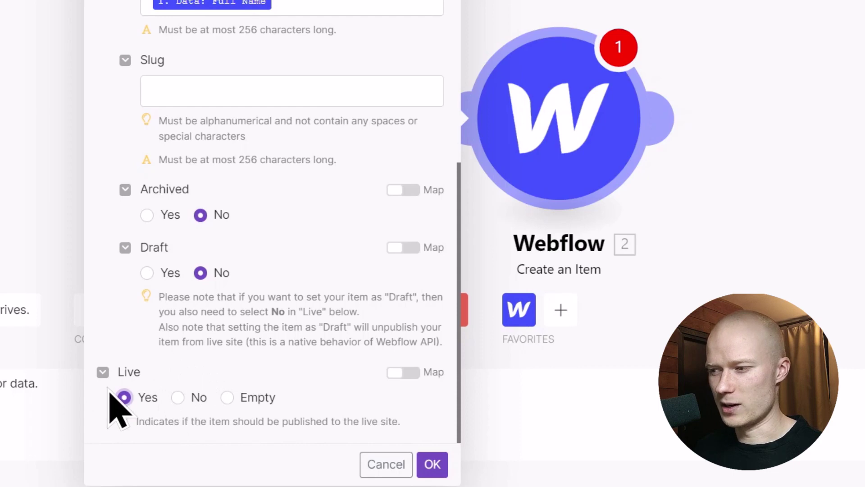
Set Draft to No and Live to Yes, then confirm the Create an Item settings.
{"action": "left_click", "coordinate": [177, 398]}
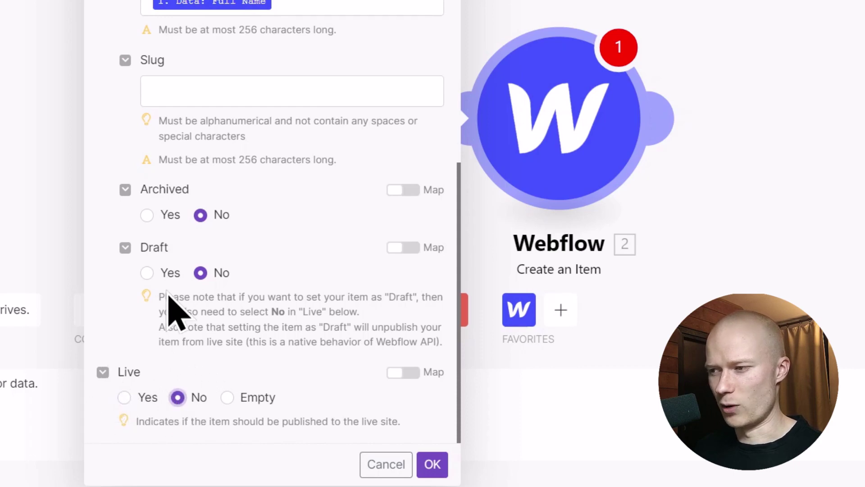
{"action": "left_click", "coordinate": [147, 272]}
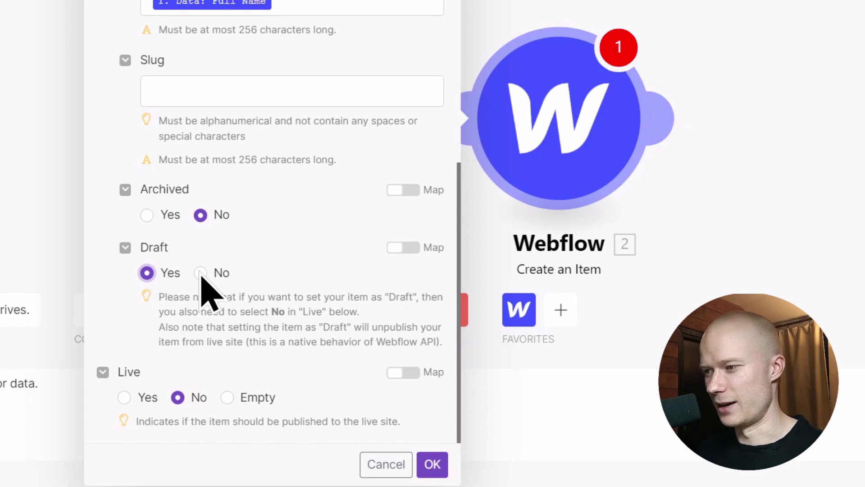
{"action": "left_click", "coordinate": [124, 397]}
{"action": "left_click", "coordinate": [432, 464]}
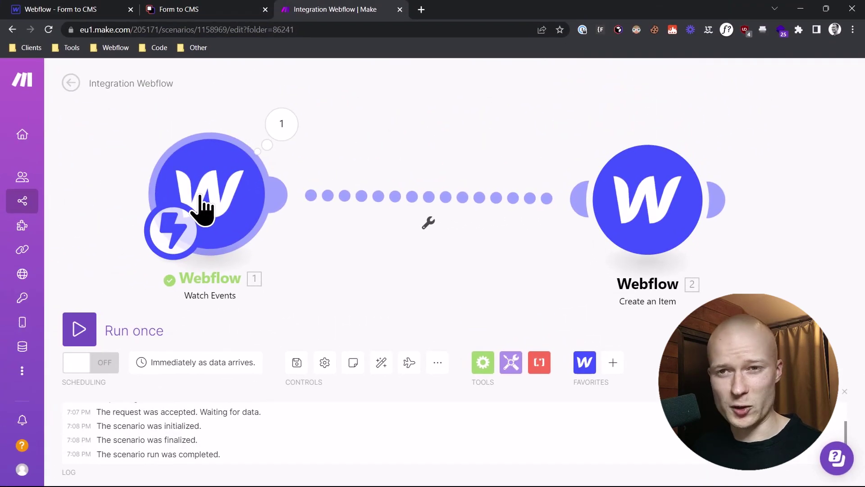
Reload the published Form to CMS site for an empty form, then return to Make.
{"action": "left_click", "coordinate": [221, 9]}
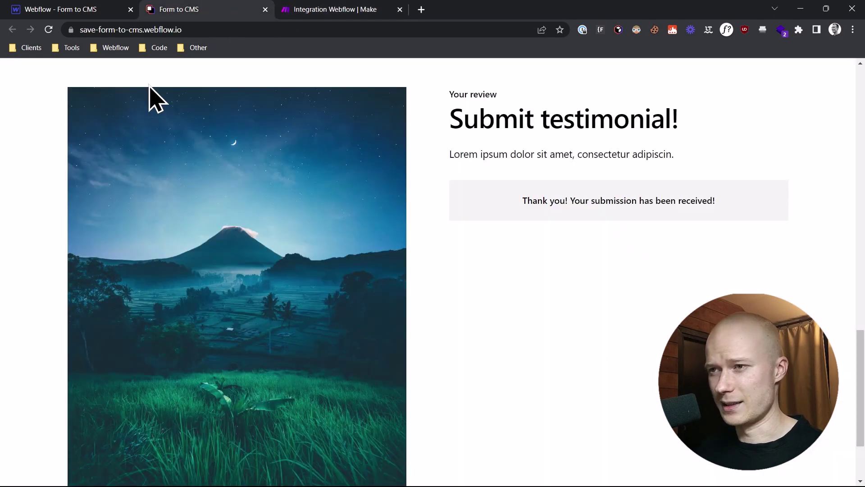
{"action": "left_click", "coordinate": [50, 30]}
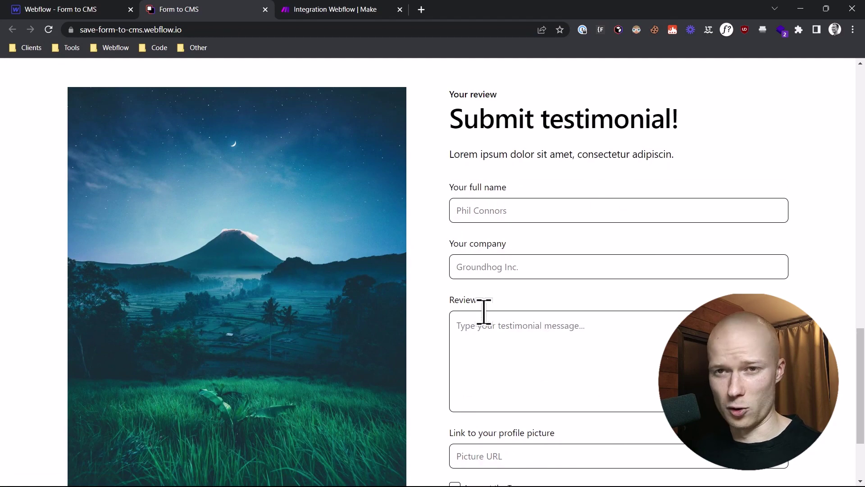
{"action": "left_click", "coordinate": [336, 9]}
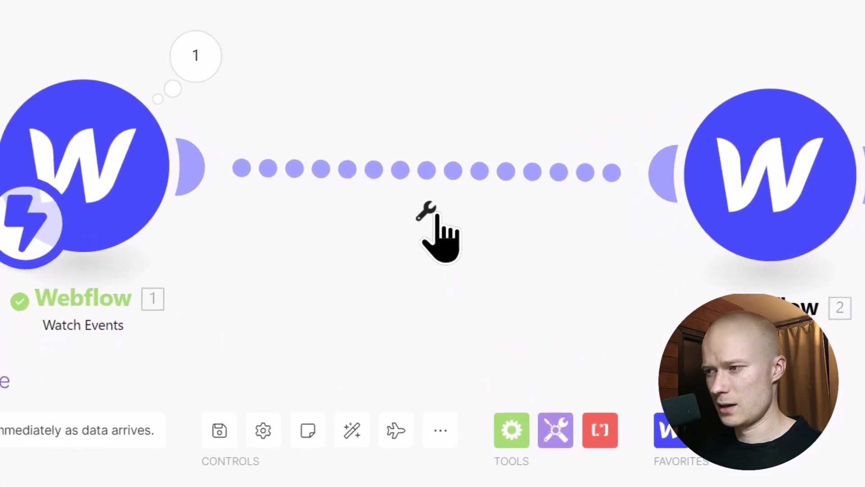
Set up a filter on the link between the modules, labelled 'Filter Testimonial Form'.
{"action": "left_click", "coordinate": [428, 214]}
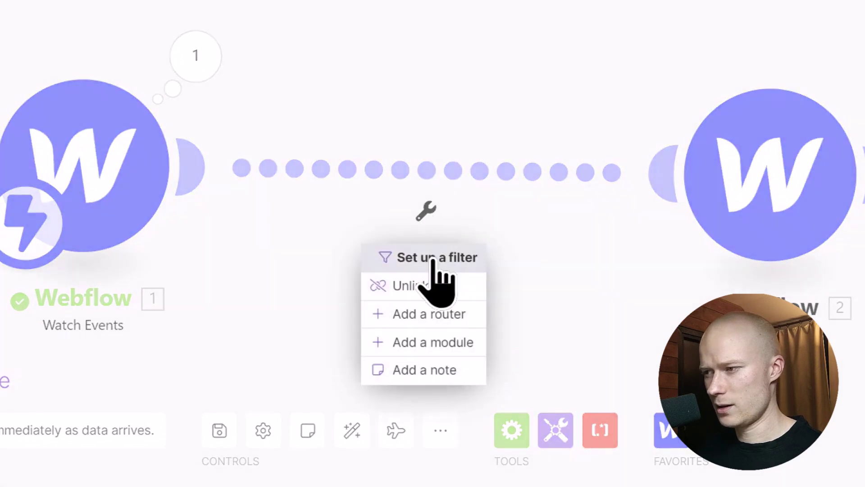
{"action": "left_click", "coordinate": [430, 257]}
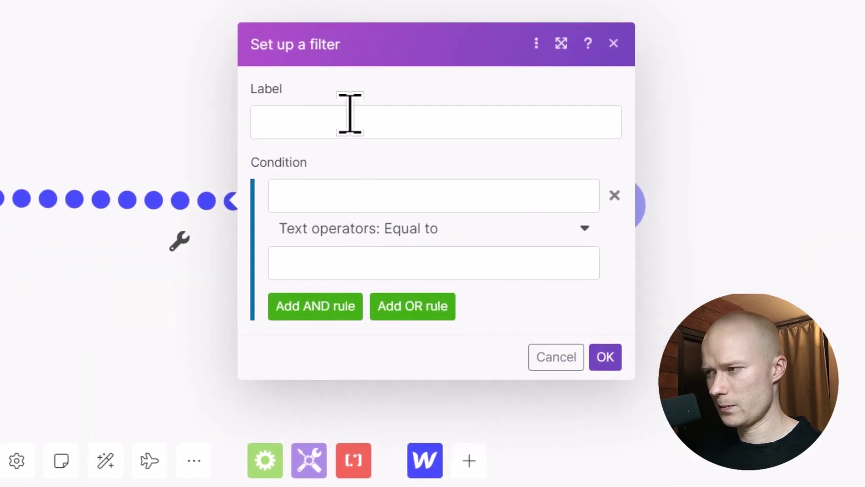
{"action": "left_click", "coordinate": [350, 112]}
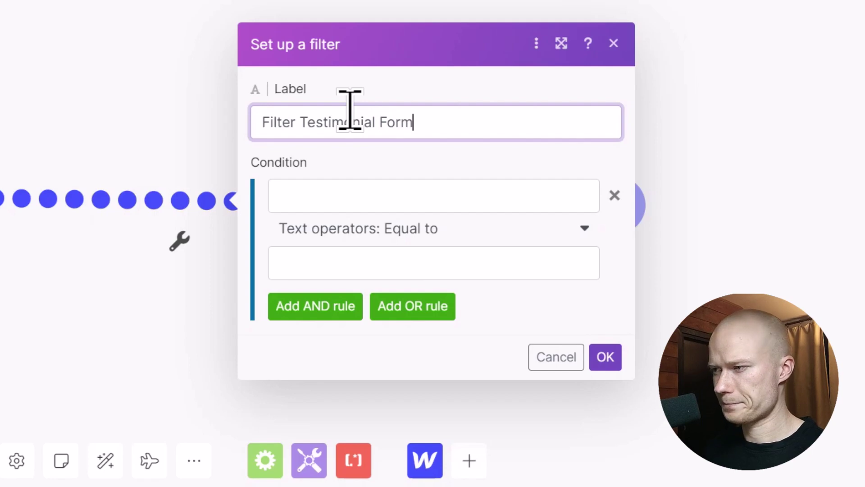
Make the filter pass only when '1. Name' equals 'Testimonial Form', and save it.
{"action": "left_click", "coordinate": [371, 201]}
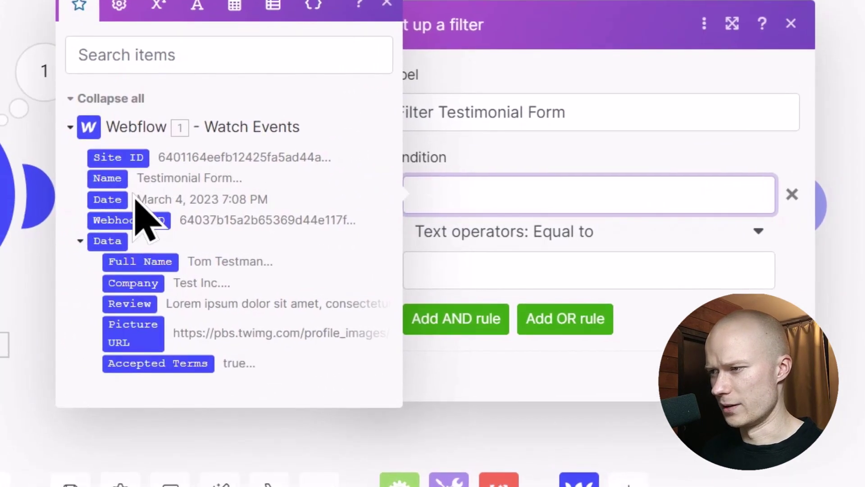
{"action": "left_click", "coordinate": [110, 180]}
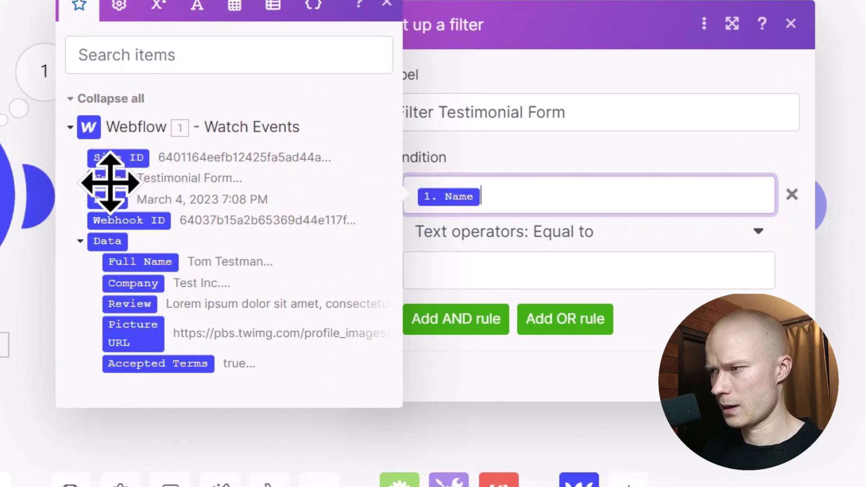
{"action": "left_click", "coordinate": [541, 268]}
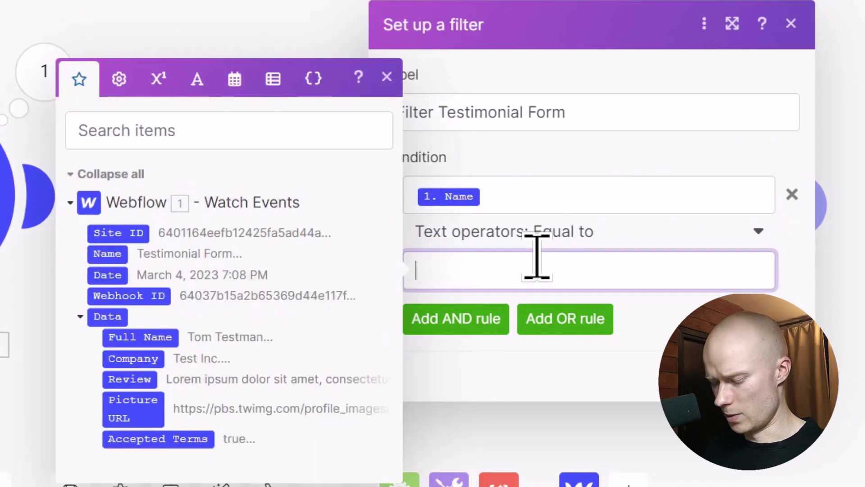
{"action": "type", "text": "Testimonial For"}
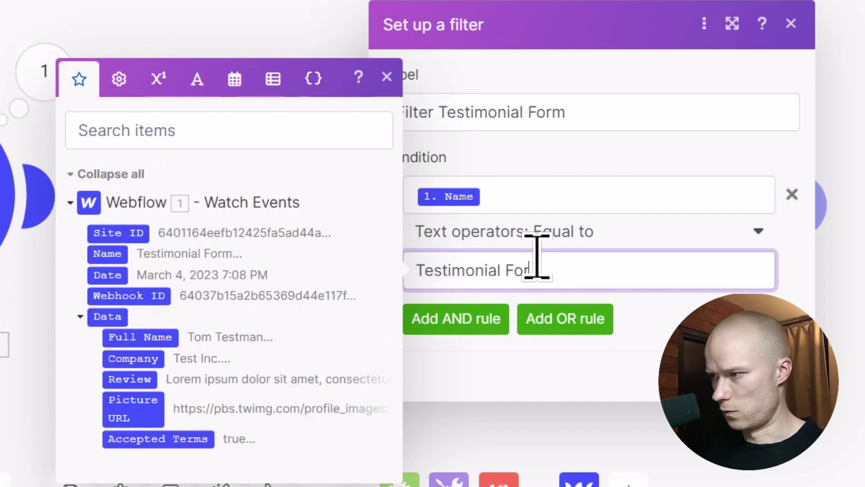
{"action": "type", "text": "m"}
{"action": "left_click", "coordinate": [607, 295]}
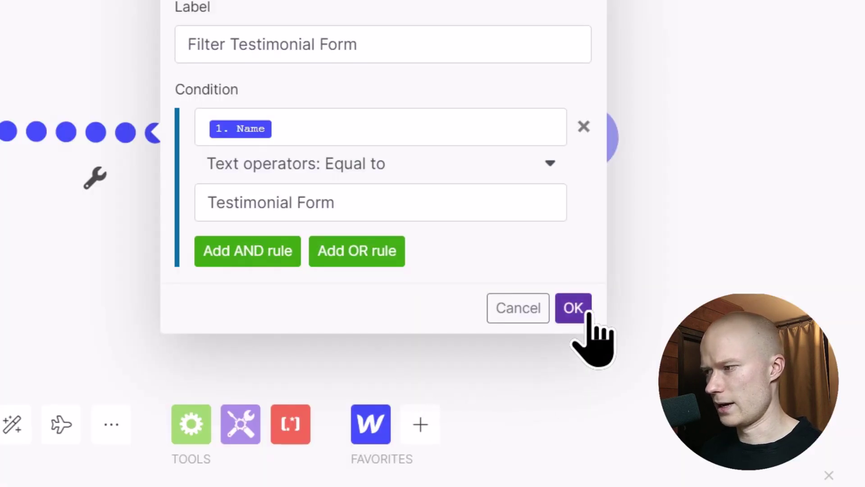
{"action": "left_click", "coordinate": [588, 311]}
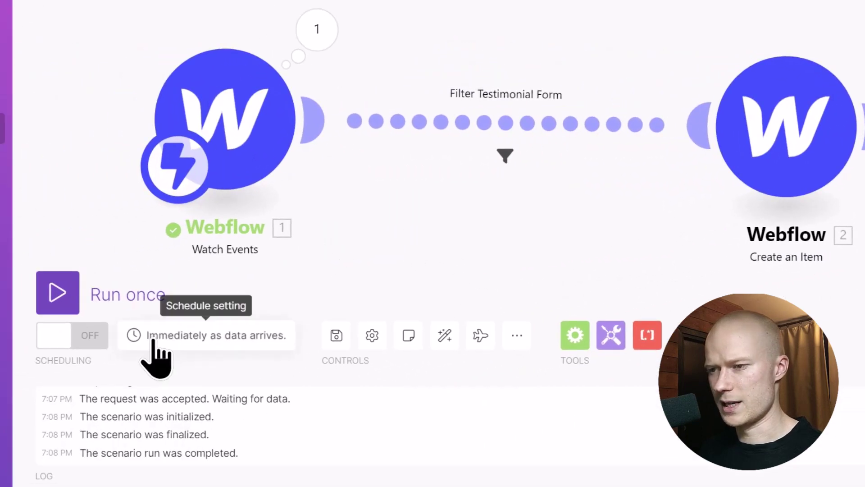
Switch Scheduling on to run immediately, then save the scenario.
{"action": "left_click", "coordinate": [58, 341]}
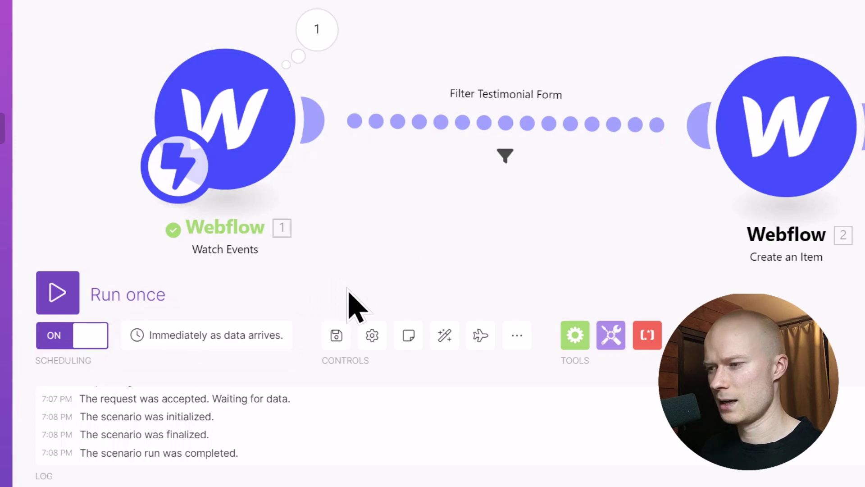
{"action": "left_click", "coordinate": [335, 338]}
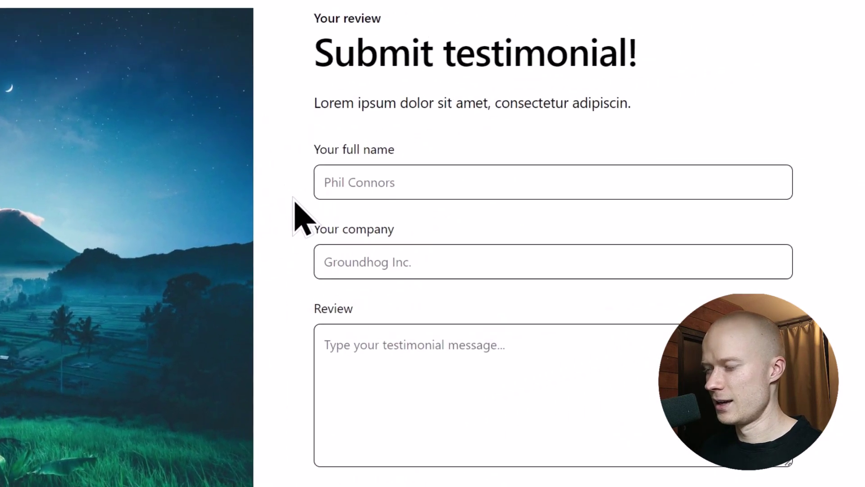
Enter a full name and a company name in the testimonial form.
{"action": "scroll", "coordinate": [321, 248], "scroll_direction": "up", "scroll_amount": 8}
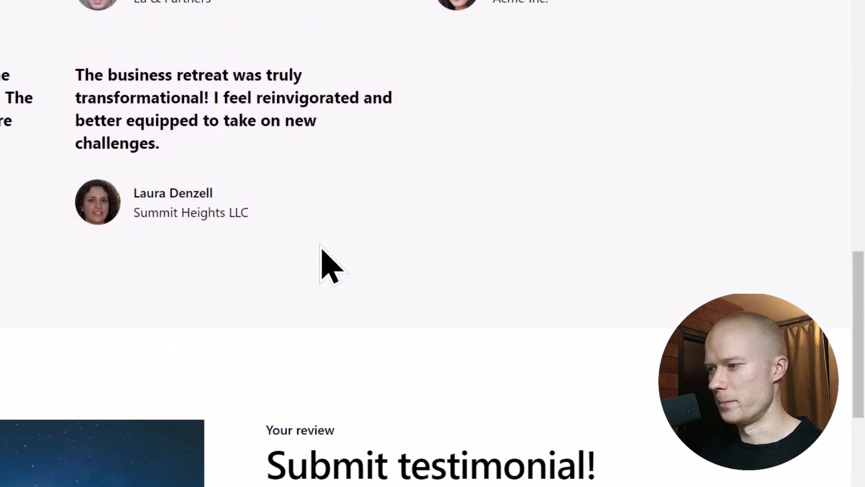
{"action": "scroll", "coordinate": [321, 247], "scroll_direction": "down", "scroll_amount": 8}
{"action": "left_click", "coordinate": [366, 190]}
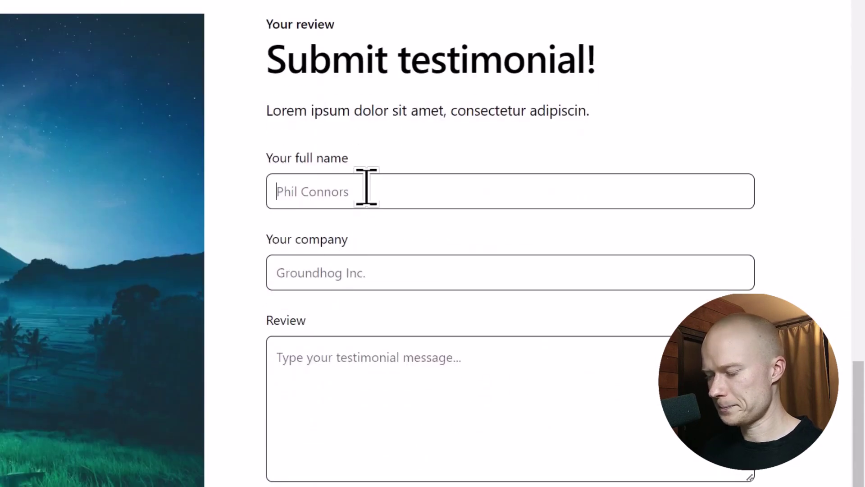
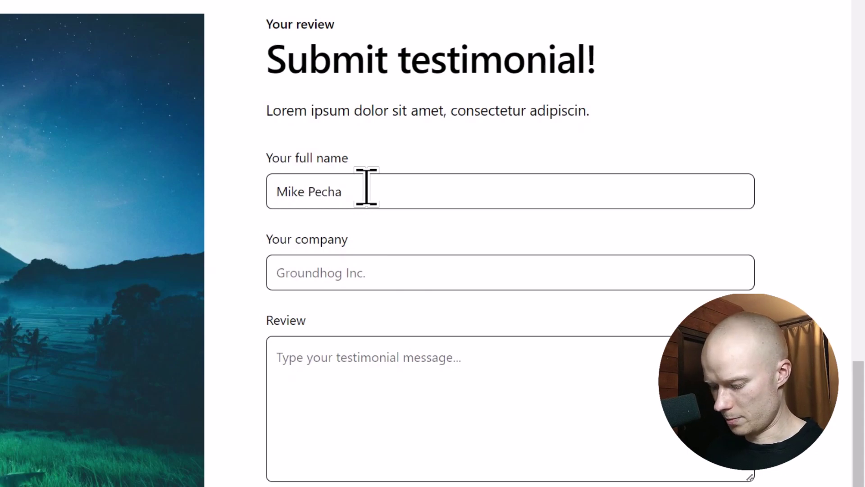
{"action": "key", "text": "Tab"}
{"action": "type", "text": "Mi"}
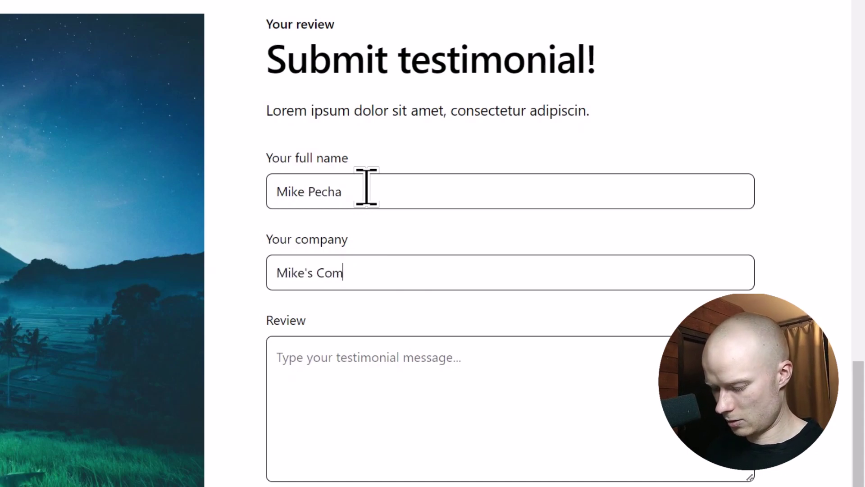
{"action": "key", "text": "Tab"}
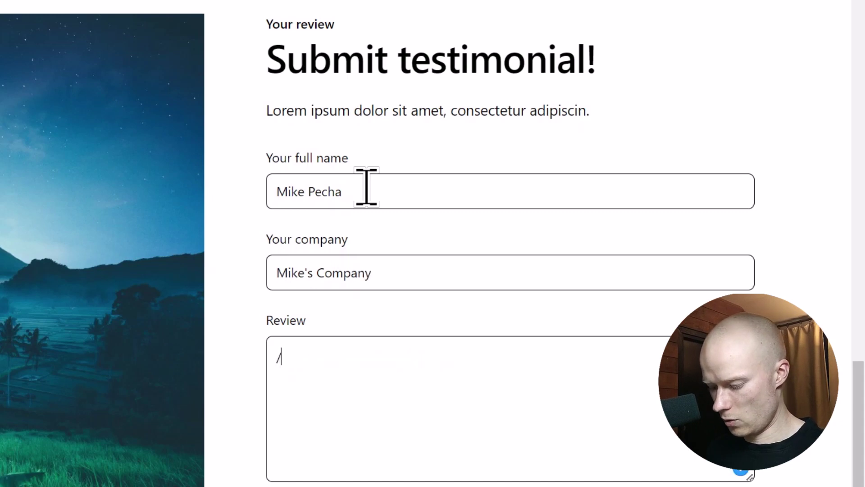
Add the lorem ipsum review, paste the profile picture link, accept the terms and submit.
{"action": "type", "text": "/lorem2"}
{"action": "scroll", "coordinate": [367, 171], "scroll_direction": "down", "scroll_amount": 5}
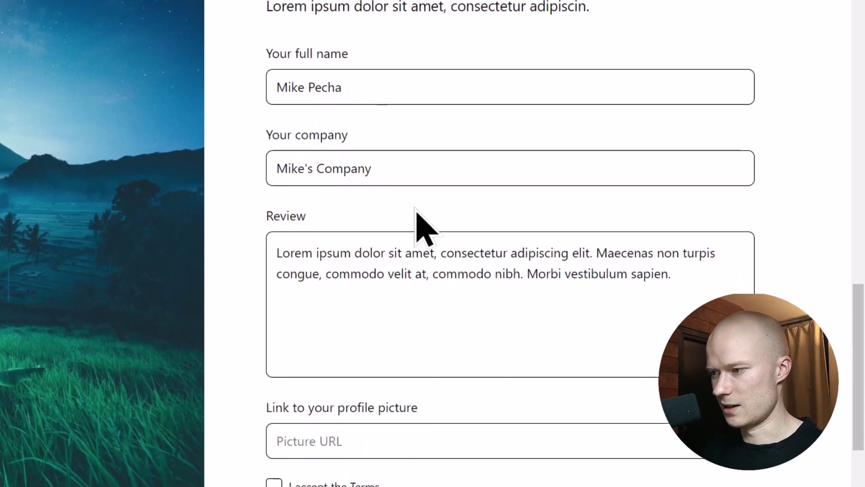
{"action": "left_click", "coordinate": [393, 277]}
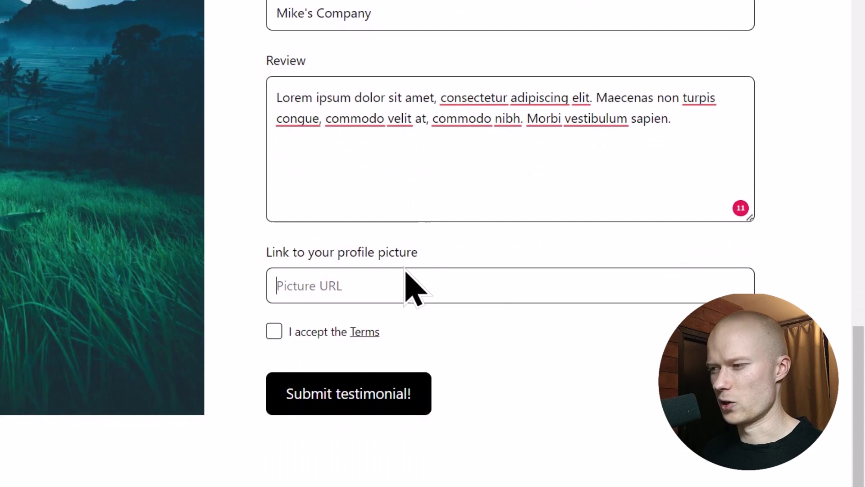
{"action": "key", "text": "ctrl+v"}
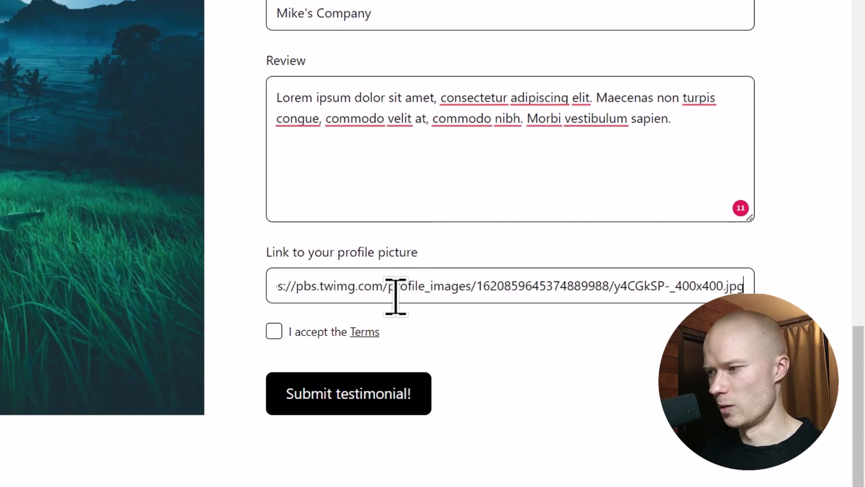
{"action": "left_click", "coordinate": [274, 331]}
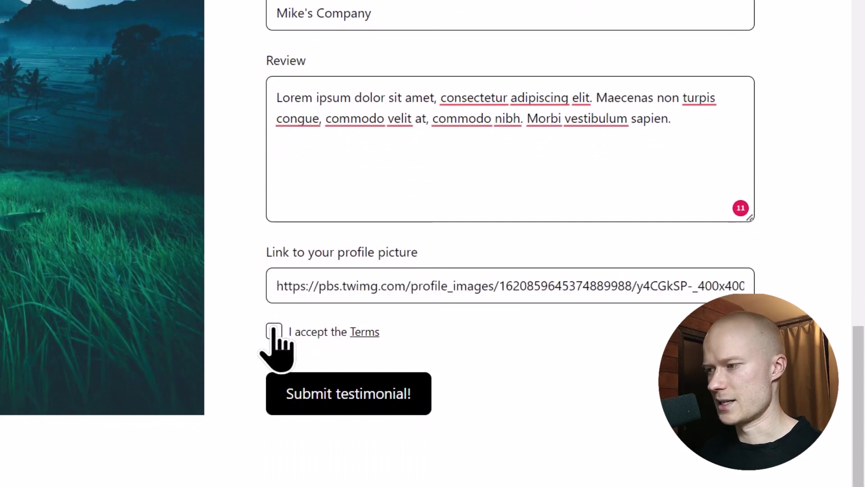
{"action": "left_click", "coordinate": [331, 399]}
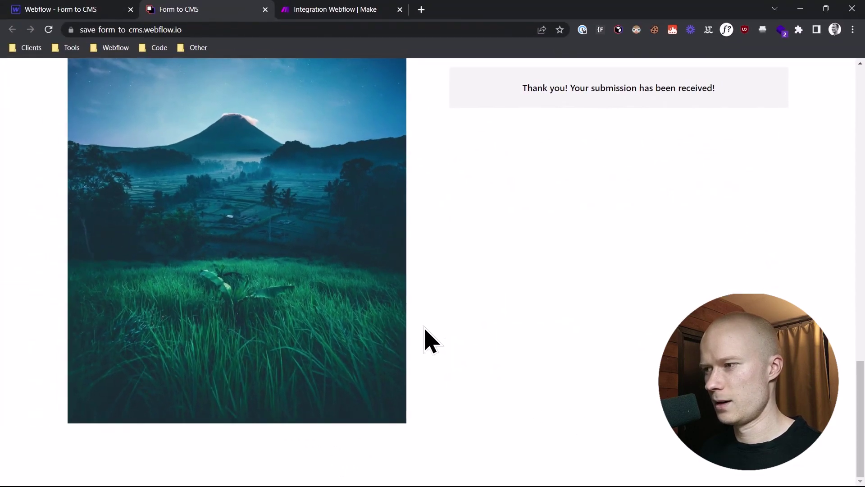
{"action": "scroll", "coordinate": [421, 334], "scroll_direction": "up", "scroll_amount": 6}
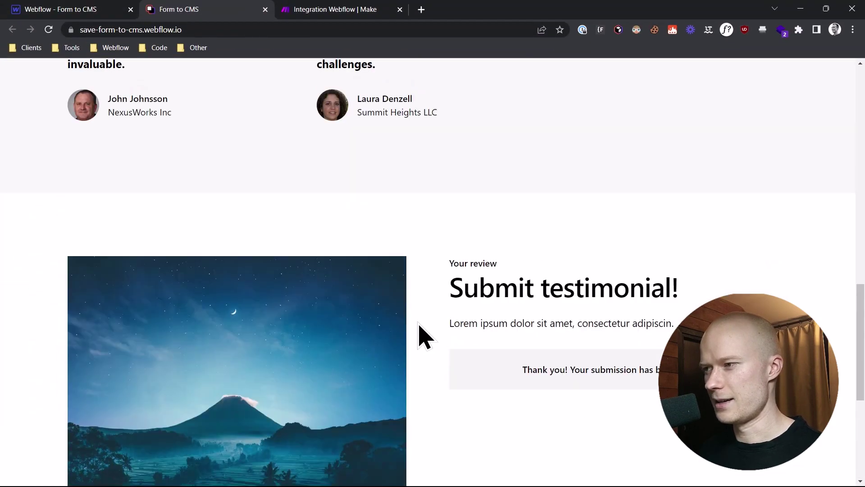
Reload the live site and scroll to the new testimonial card in the Customer testimonials grid.
{"action": "scroll", "coordinate": [363, 324], "scroll_direction": "up", "scroll_amount": 6}
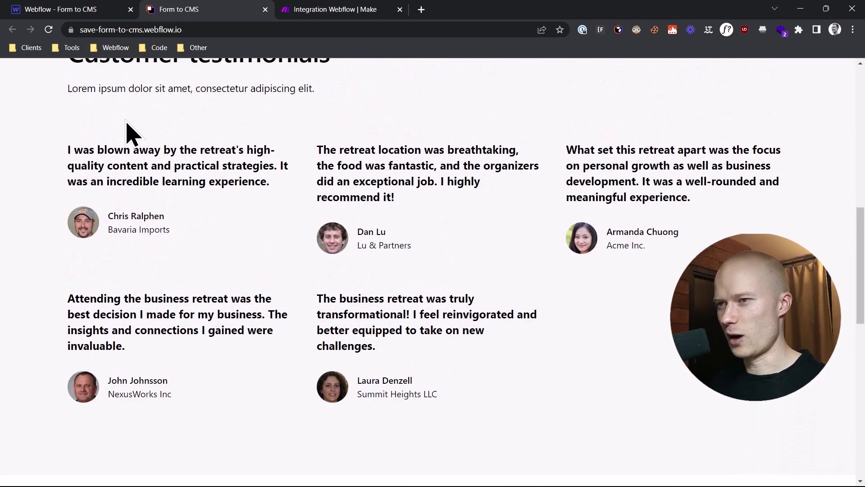
{"action": "left_click", "coordinate": [49, 29]}
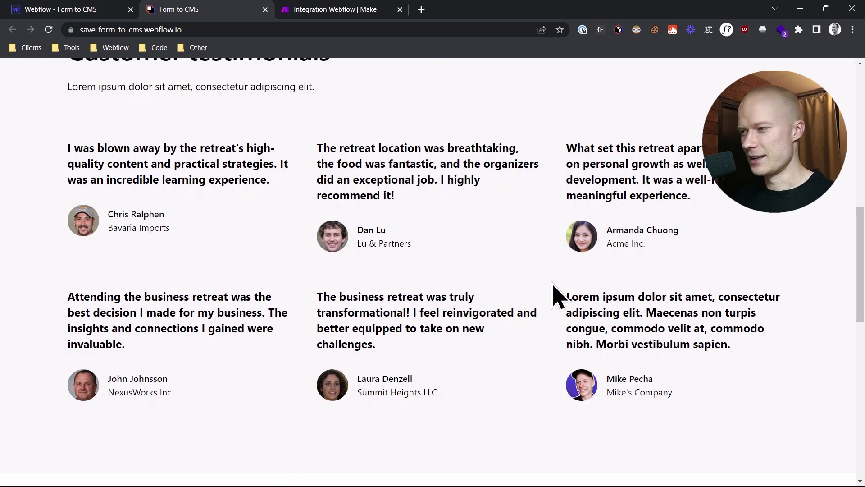
{"action": "mouse_move", "coordinate": [554, 285]}
{"action": "left_mouse_down"}
{"action": "mouse_move", "coordinate": [563, 411]}
{"action": "mouse_move", "coordinate": [728, 409]}
{"action": "mouse_move", "coordinate": [792, 406]}
{"action": "mouse_move", "coordinate": [790, 281]}
{"action": "left_mouse_up"}
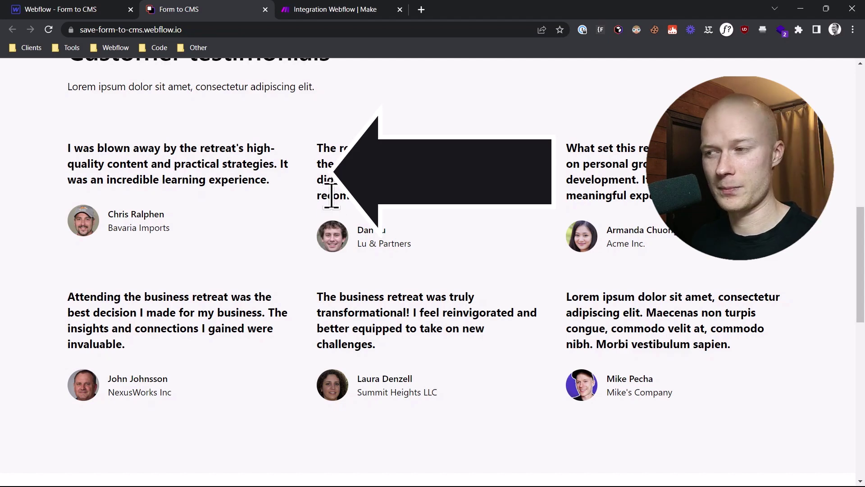
{"action": "scroll", "coordinate": [371, 299], "scroll_direction": "down", "scroll_amount": 10}
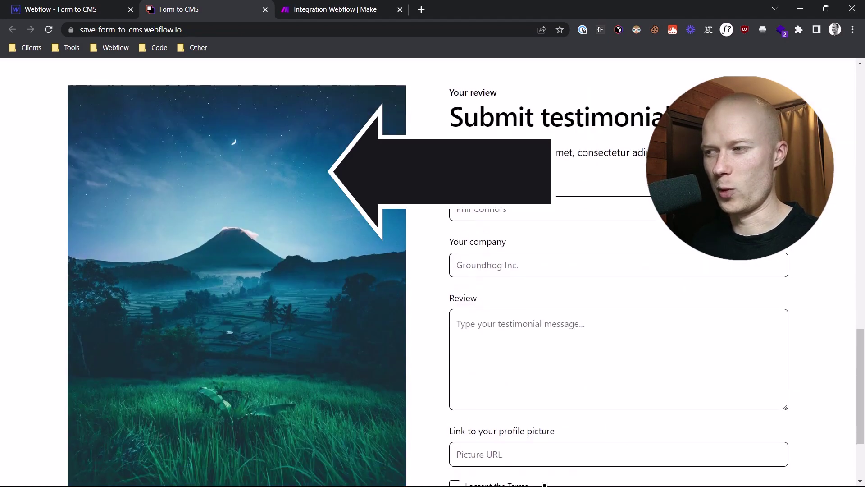